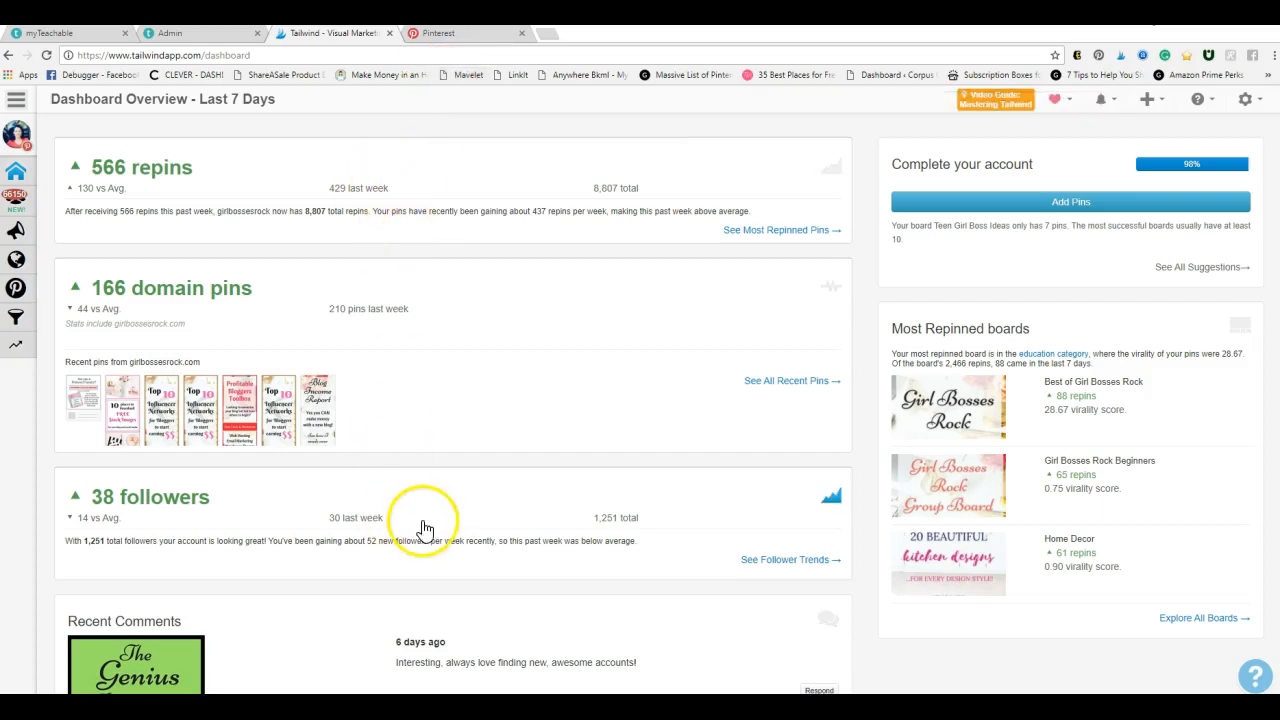
Look over the weekly dashboard overview and open the list of scheduled pins
mouse_move(60, 370)
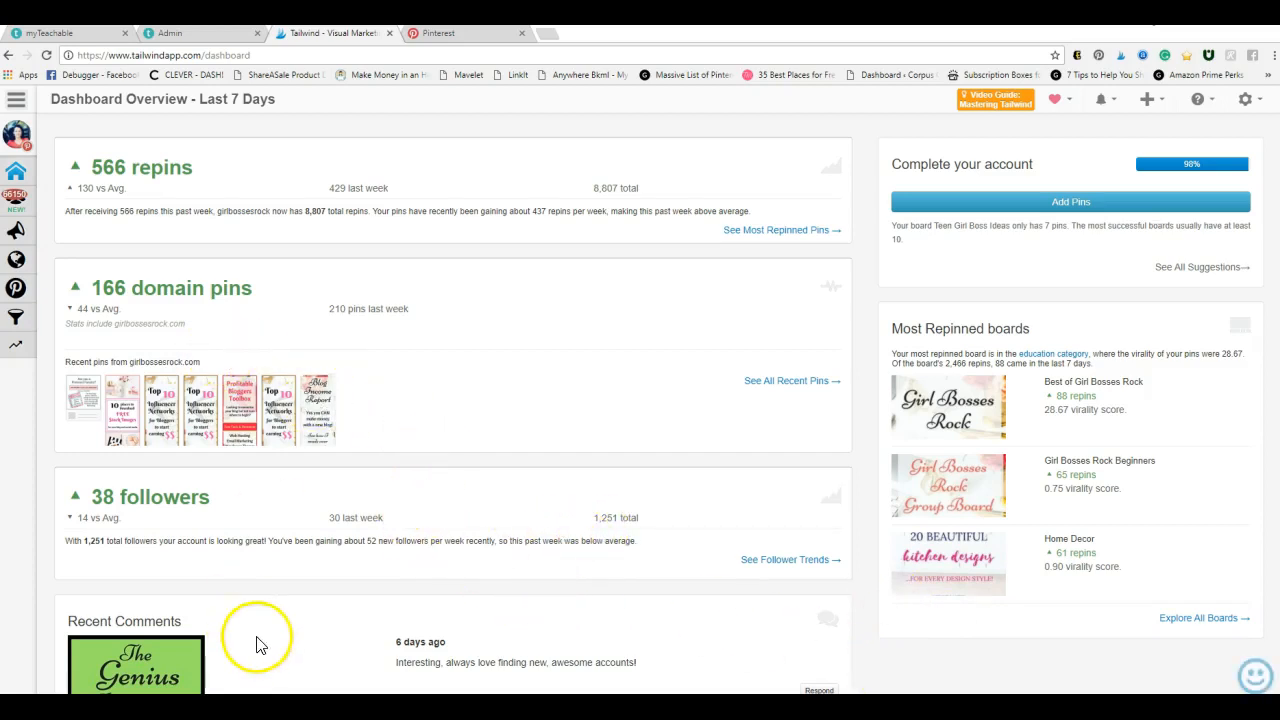
scroll(240, 620, "down", 3)
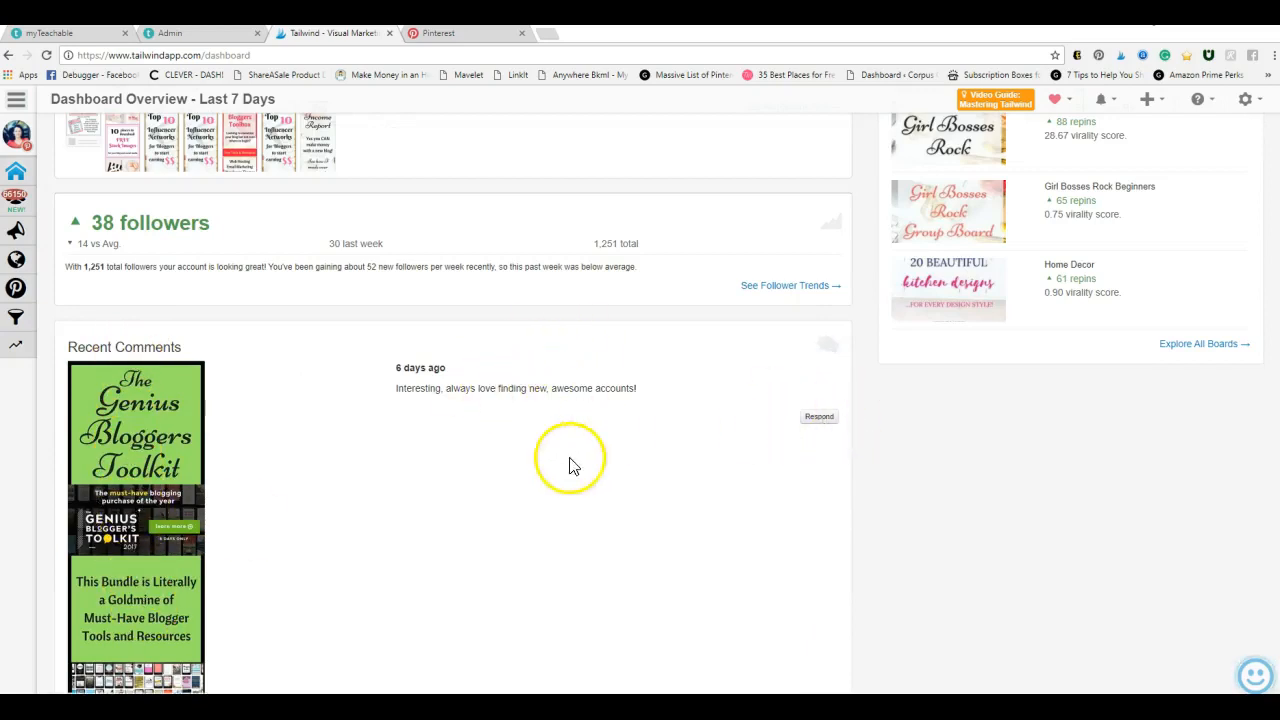
scroll(566, 514, "up", 3)
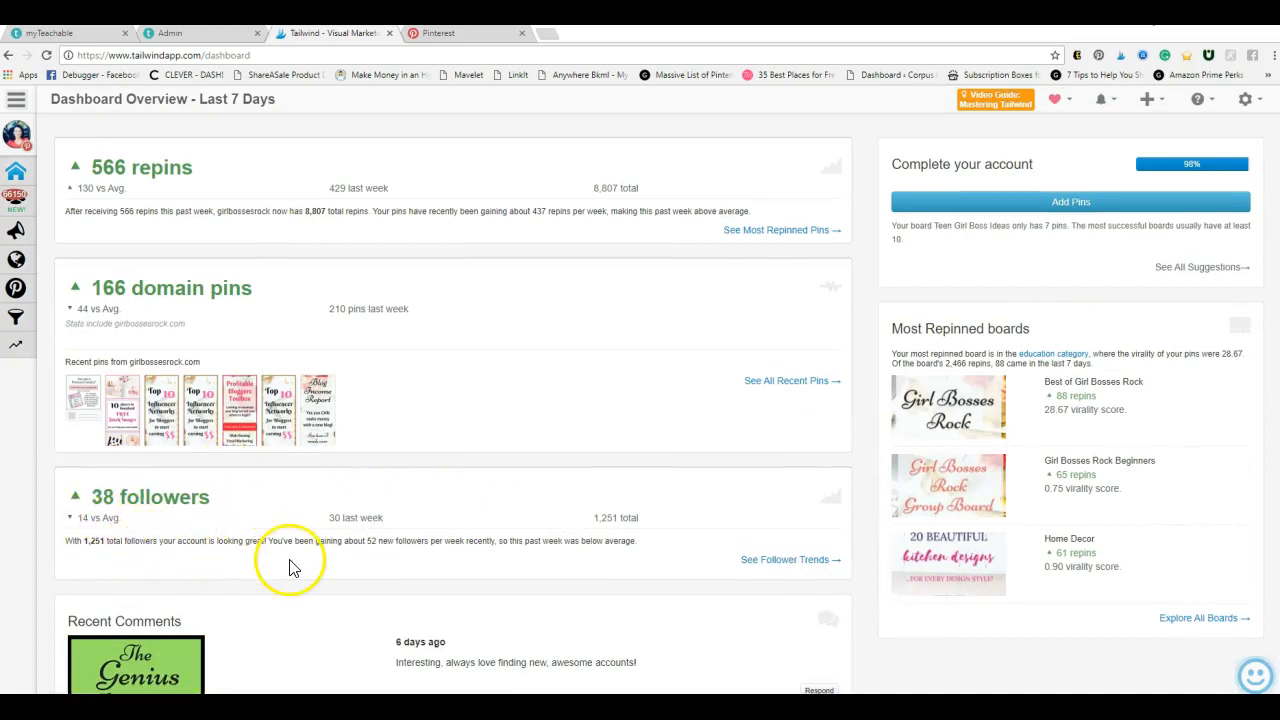
left_click(20, 101)
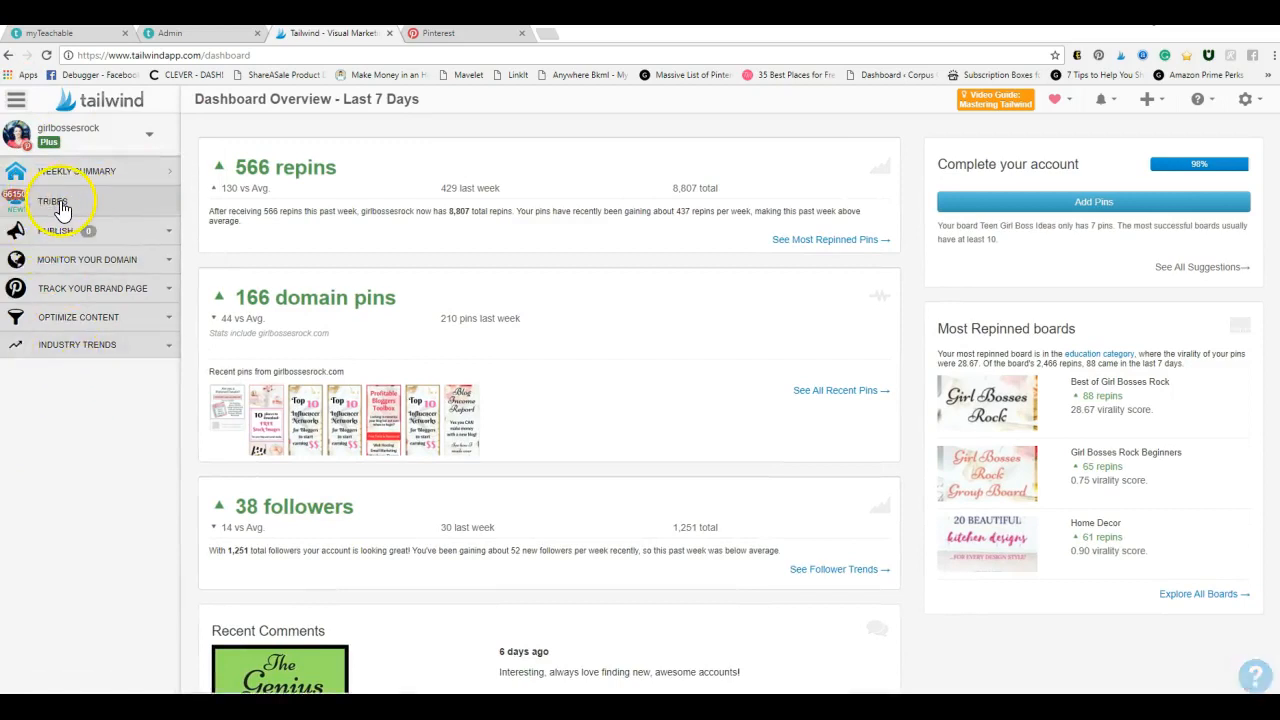
left_click(62, 232)
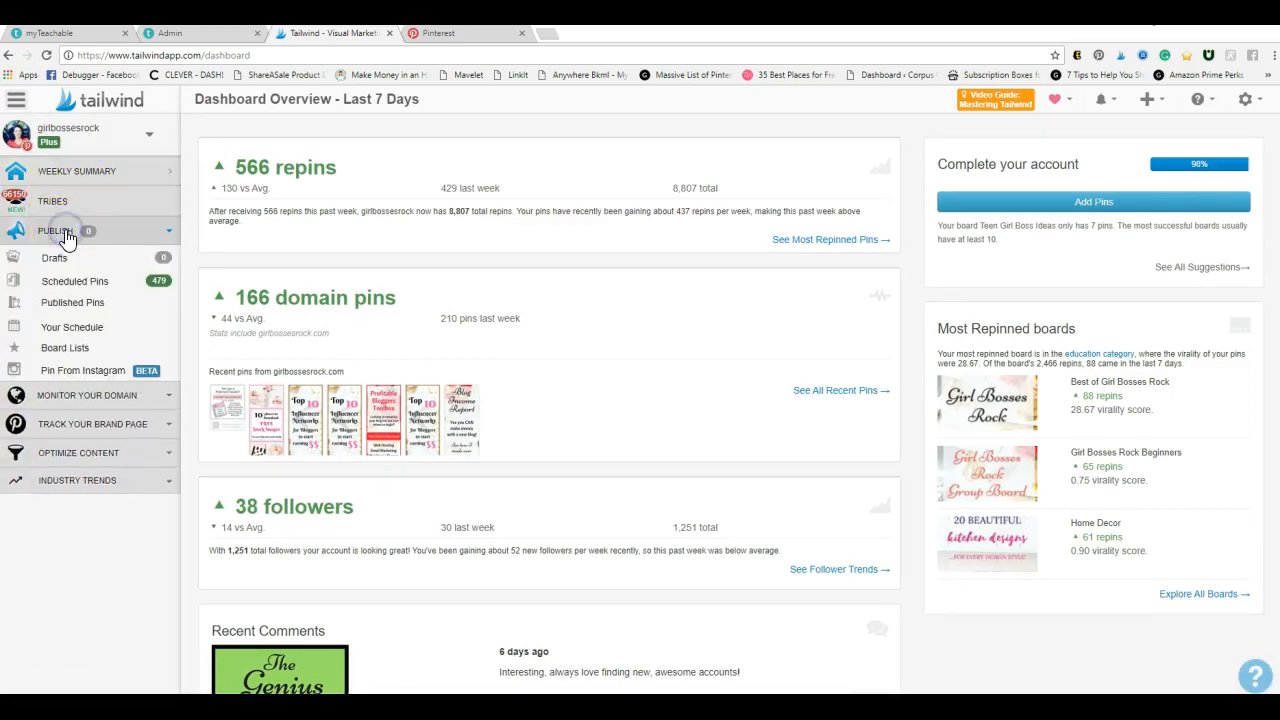
left_click(82, 282)
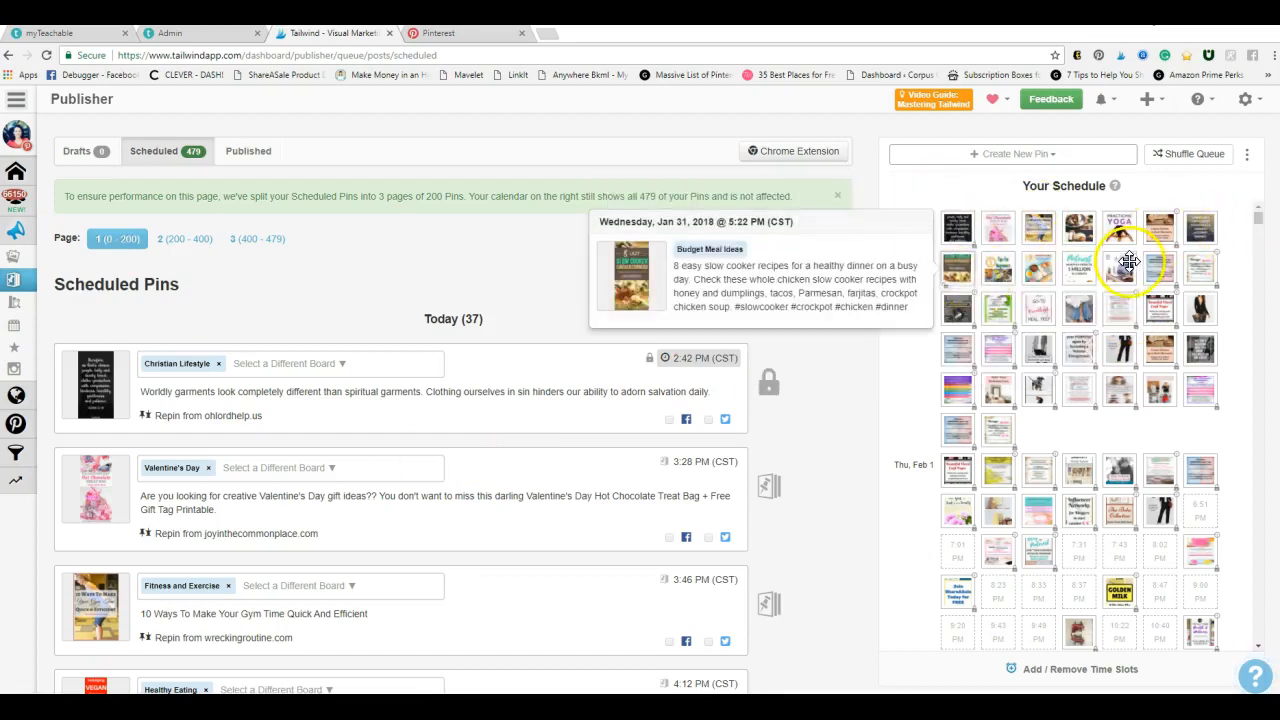
Examine the scheduled pins and the filled and empty time slots in the schedule calendar through Monday, Feb 5
mouse_move(822, 640)
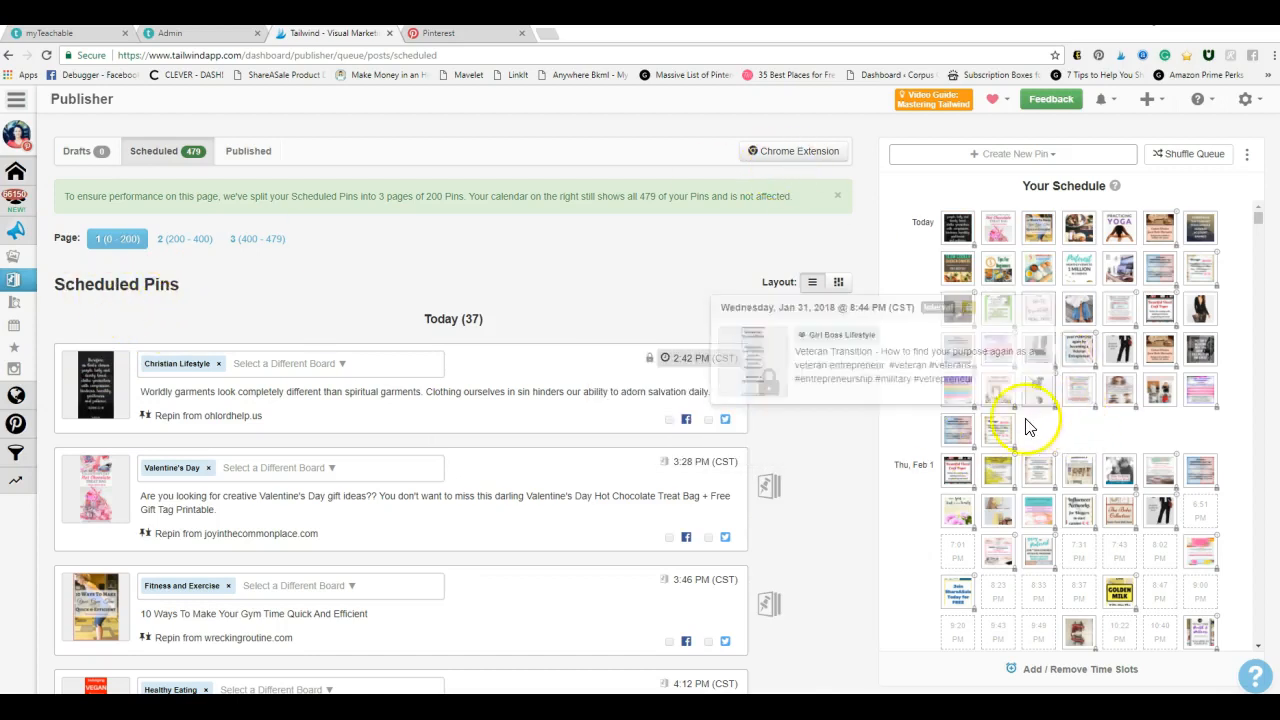
scroll(1043, 420, "down", 1)
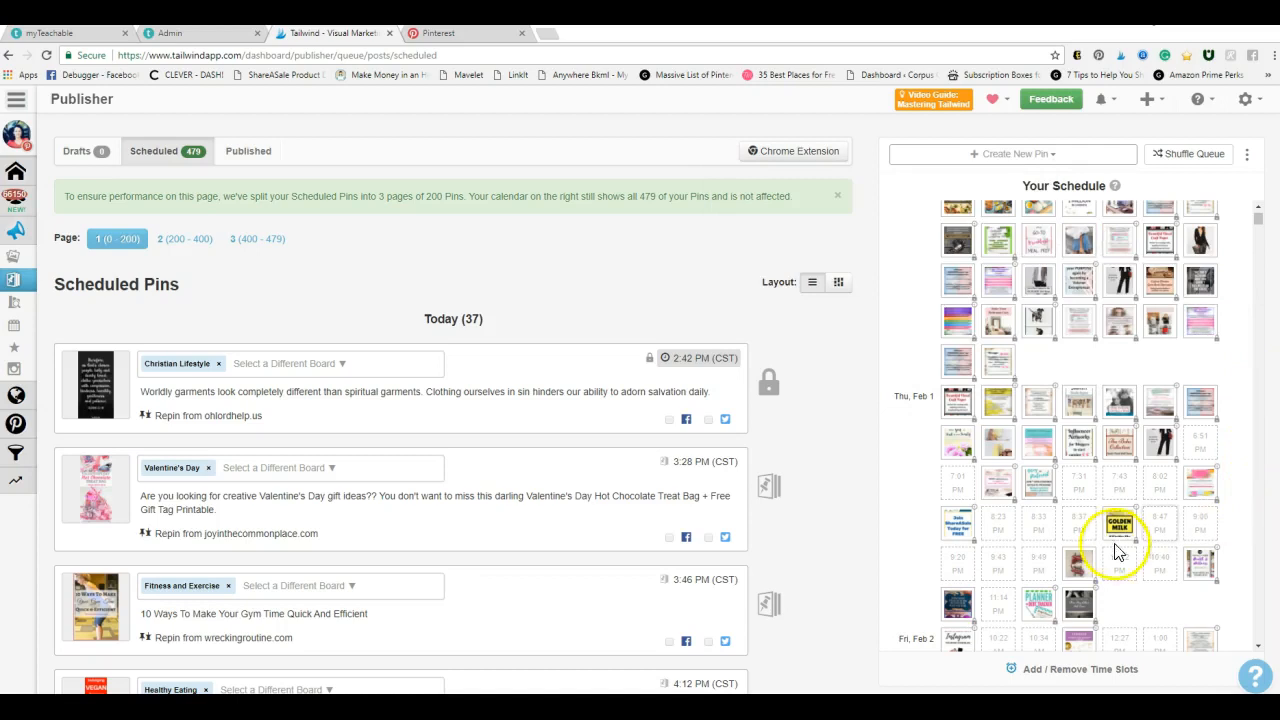
scroll(910, 452, "down", 1)
scroll(1063, 472, "down", 10)
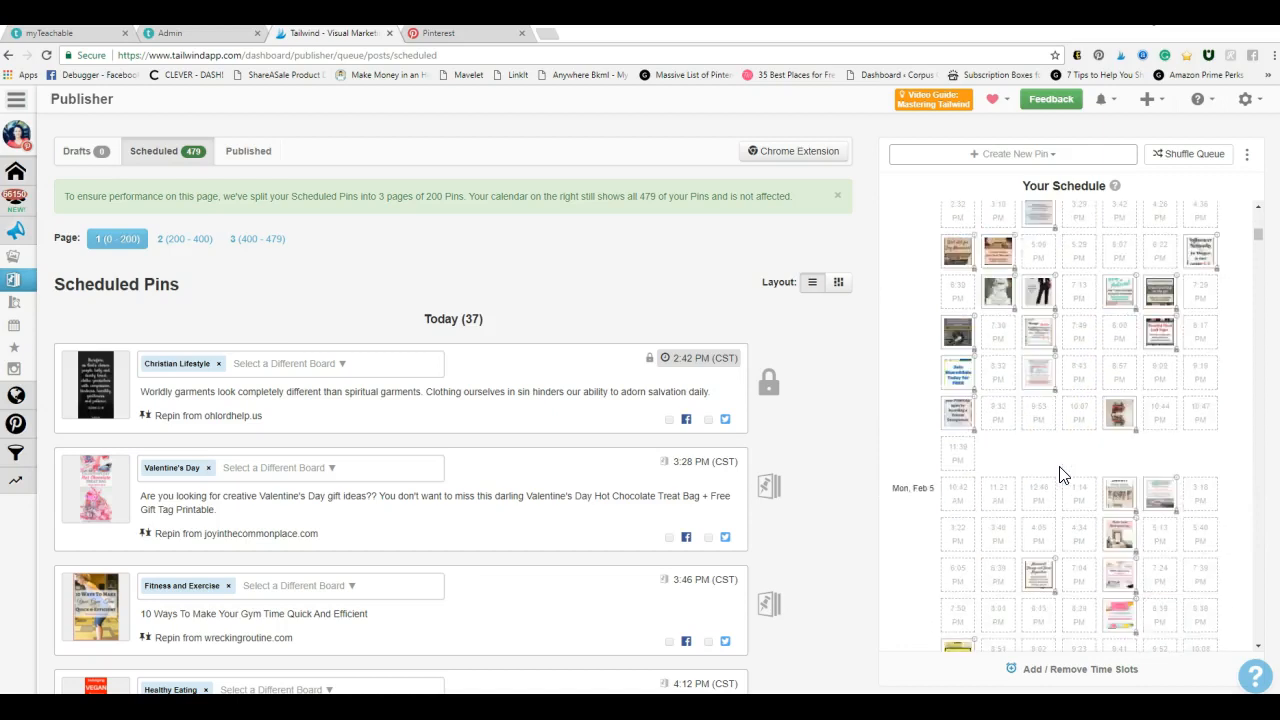
scroll(1063, 475, "down", 2)
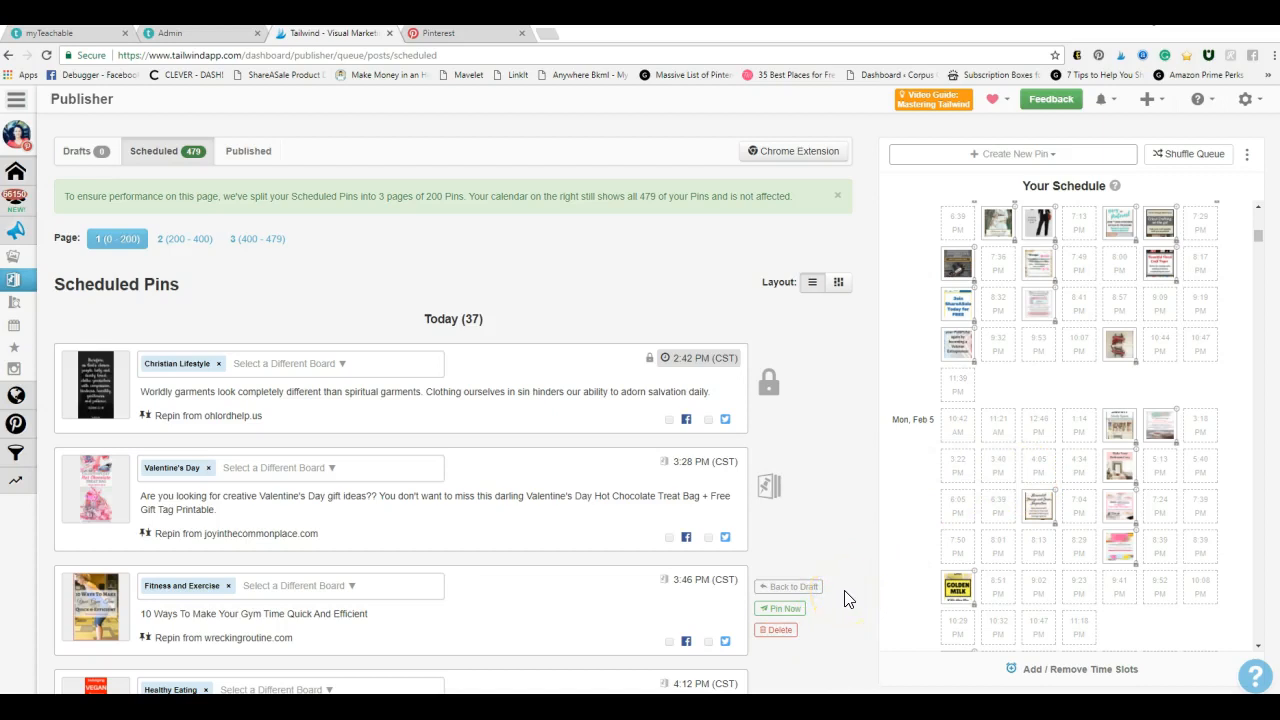
left_click(845, 491)
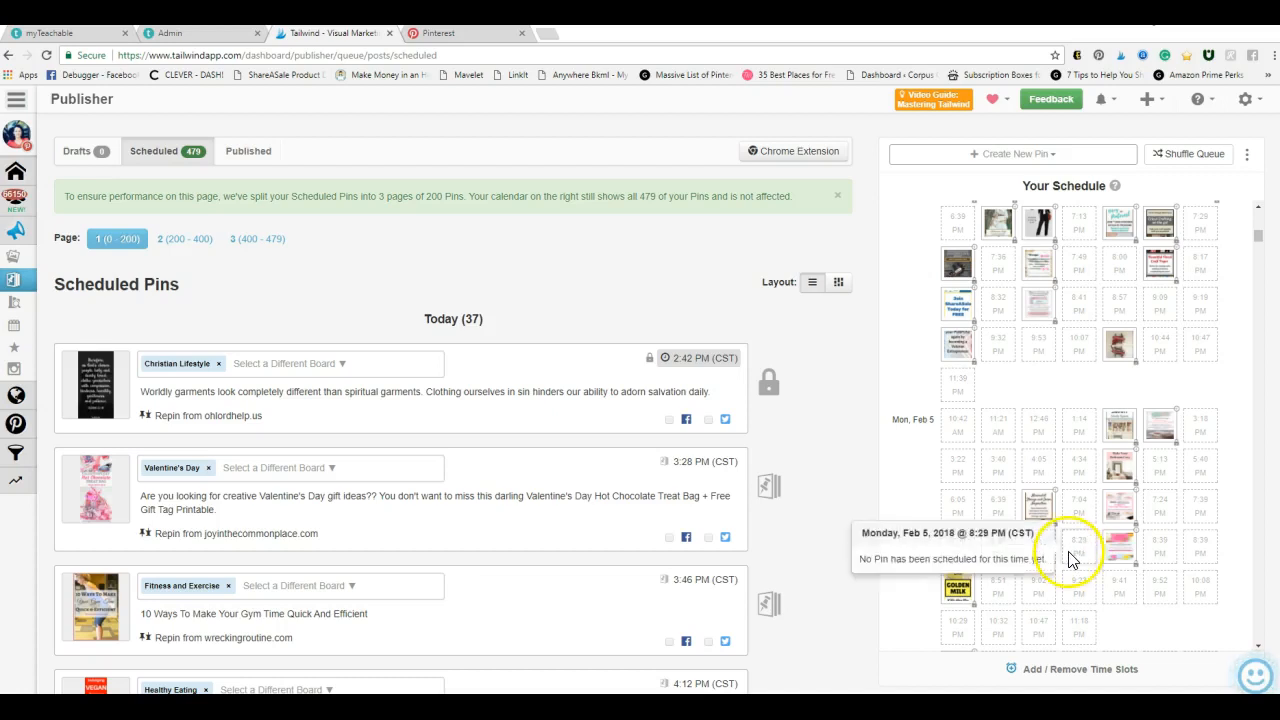
mouse_move(761, 405)
scroll(900, 390, "up", 10)
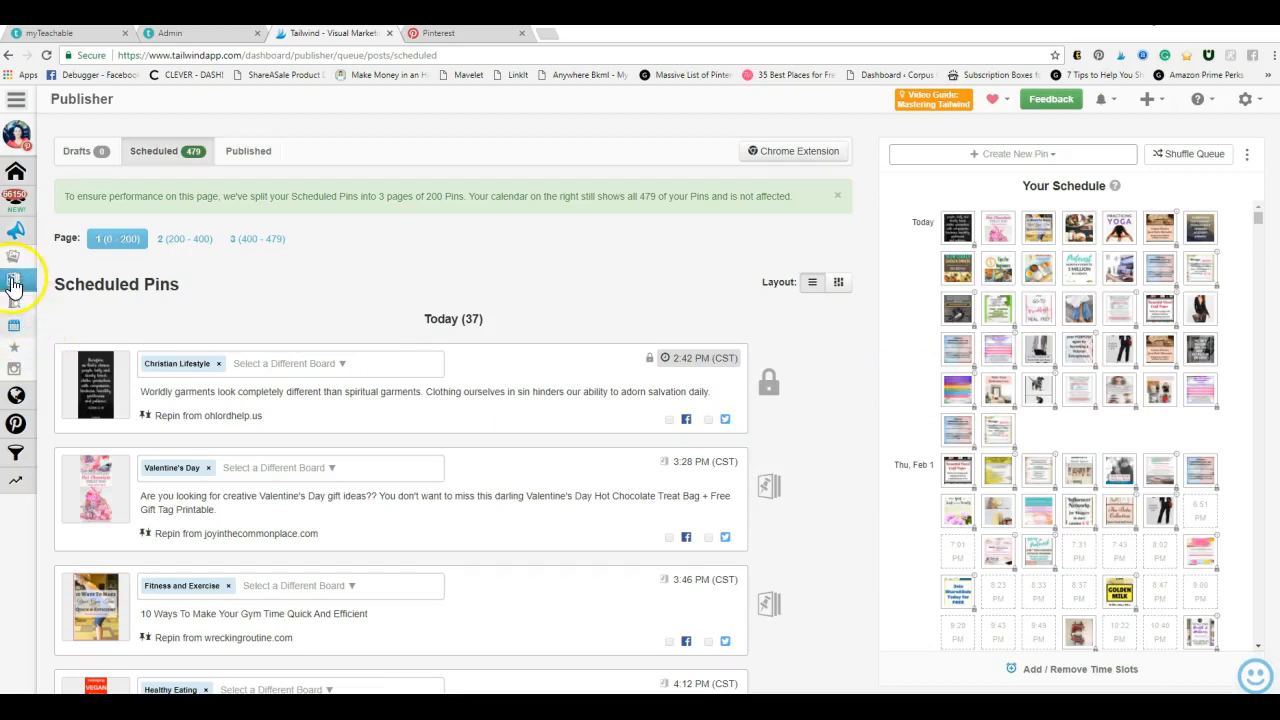
Open the weekly pinning schedule and review the time slots from Monday to Sunday
mouse_move(57, 280)
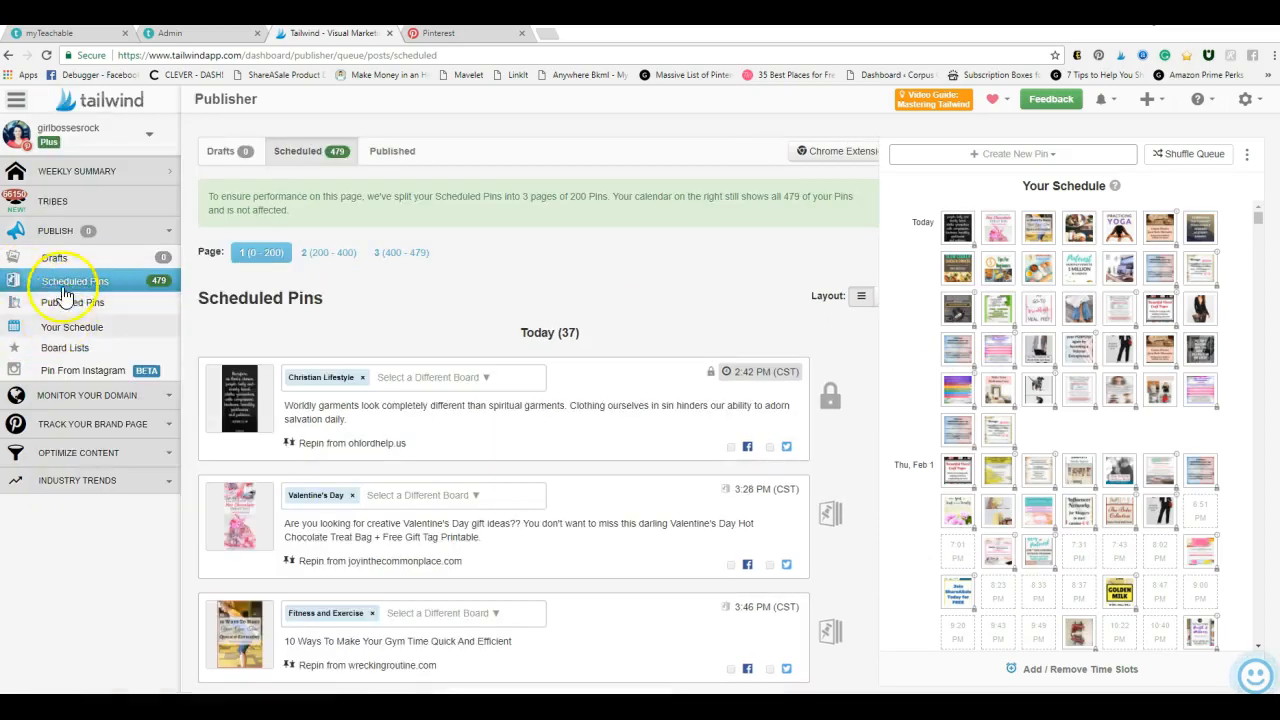
left_click(72, 328)
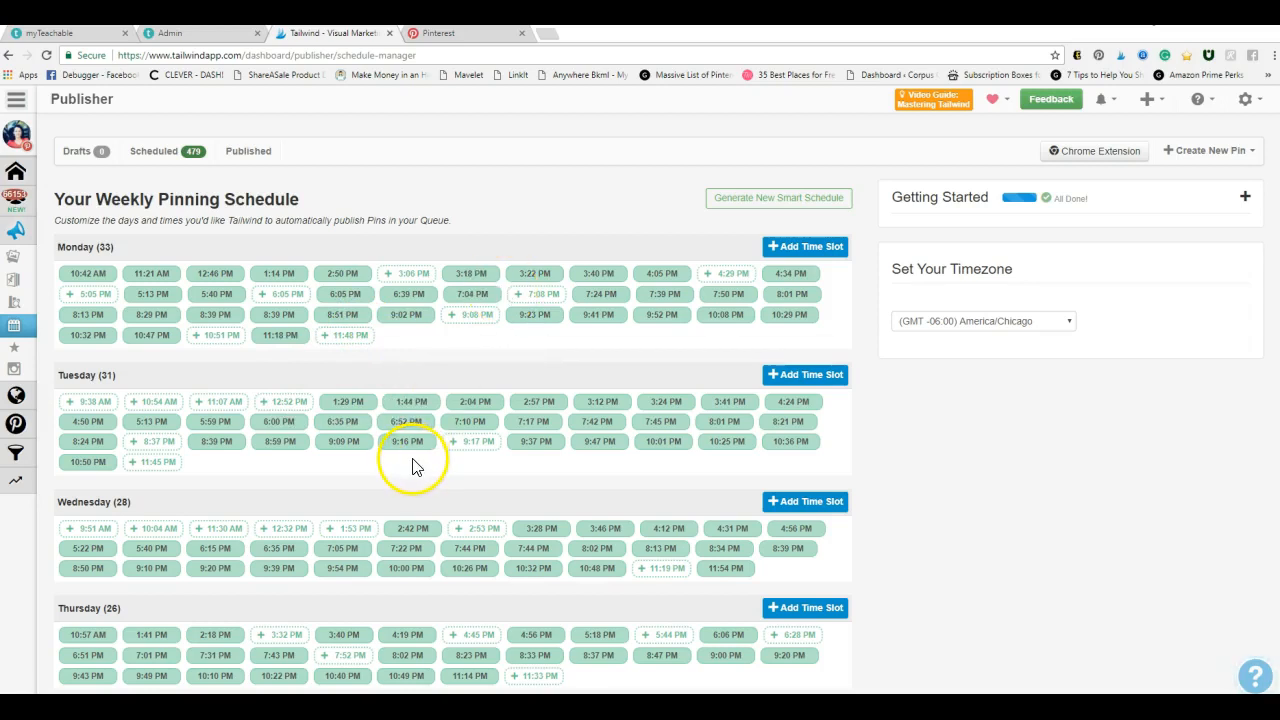
scroll(417, 467, "down", 4)
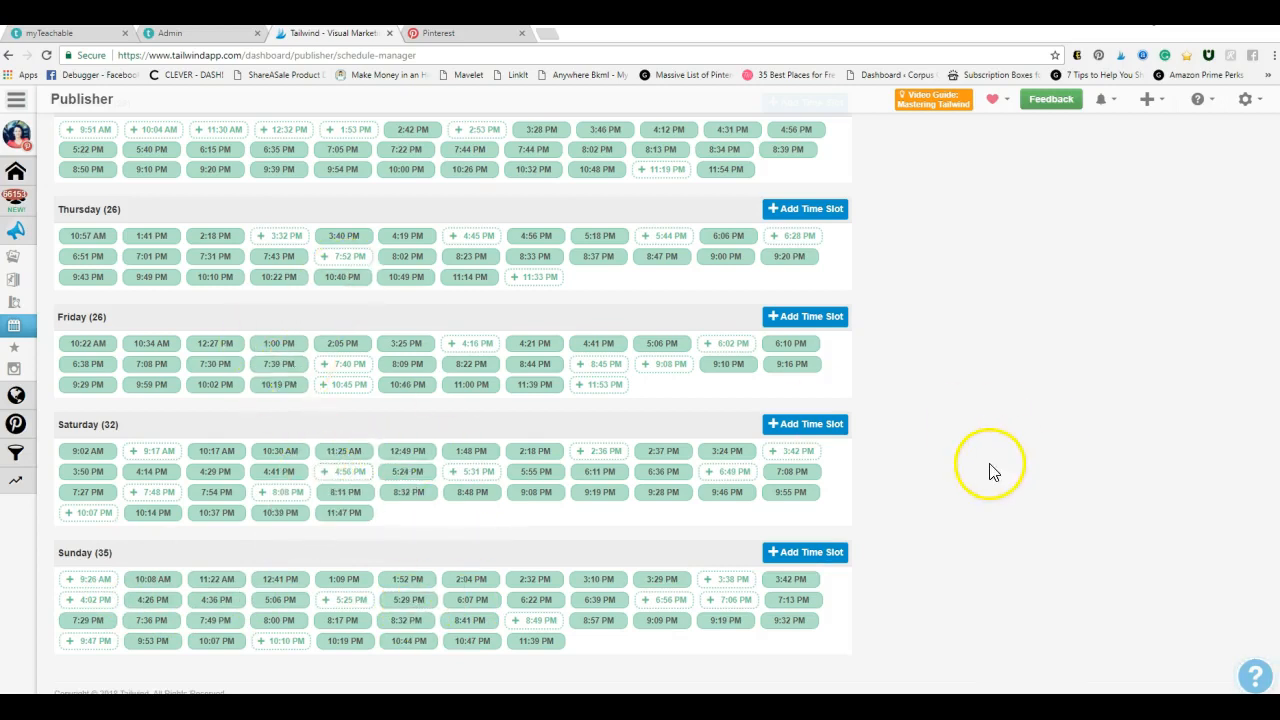
scroll(988, 472, "up", 5)
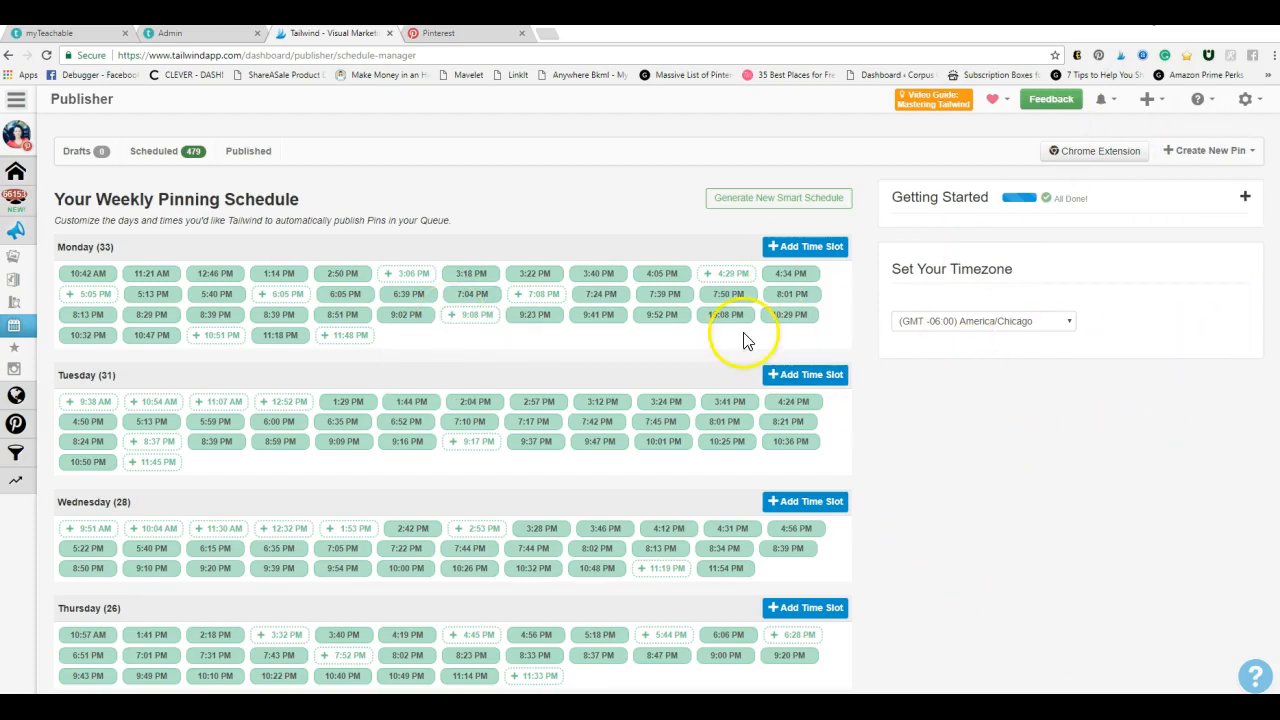
Open the drafts page and browse the suggested pins from the visual web down to the Chocolate Raspberry Tart
mouse_move(34, 334)
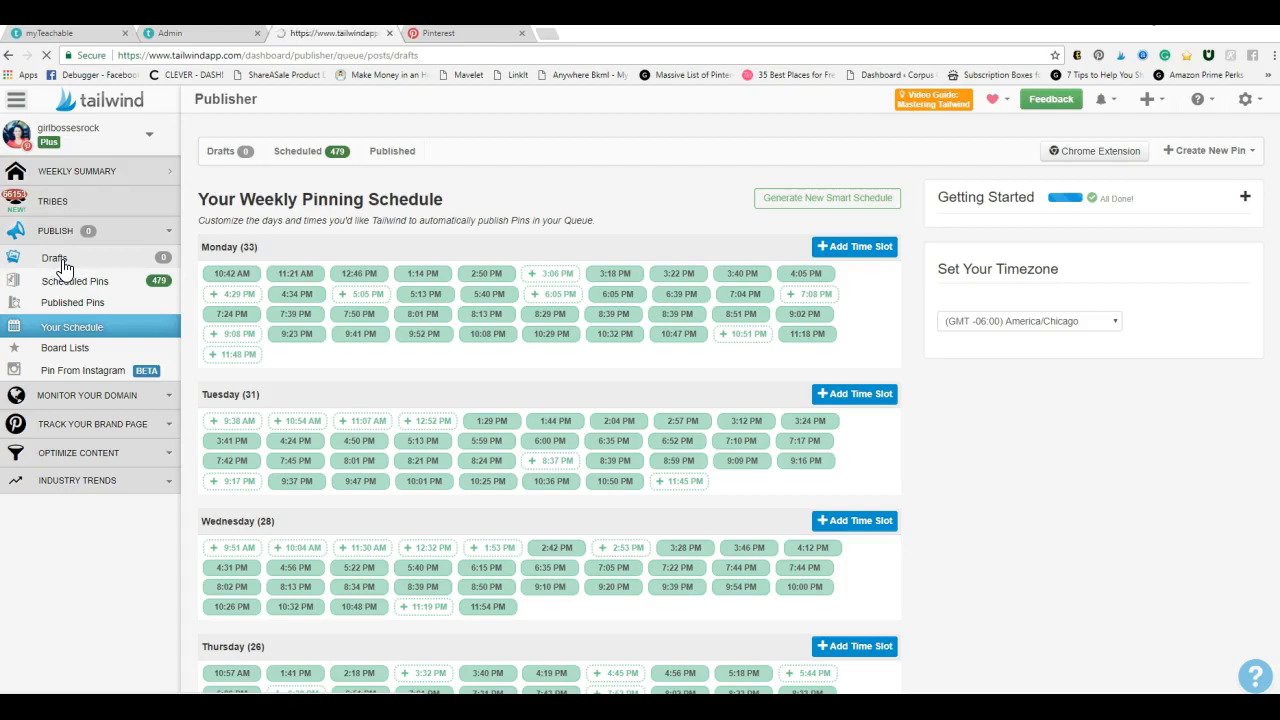
left_click(55, 259)
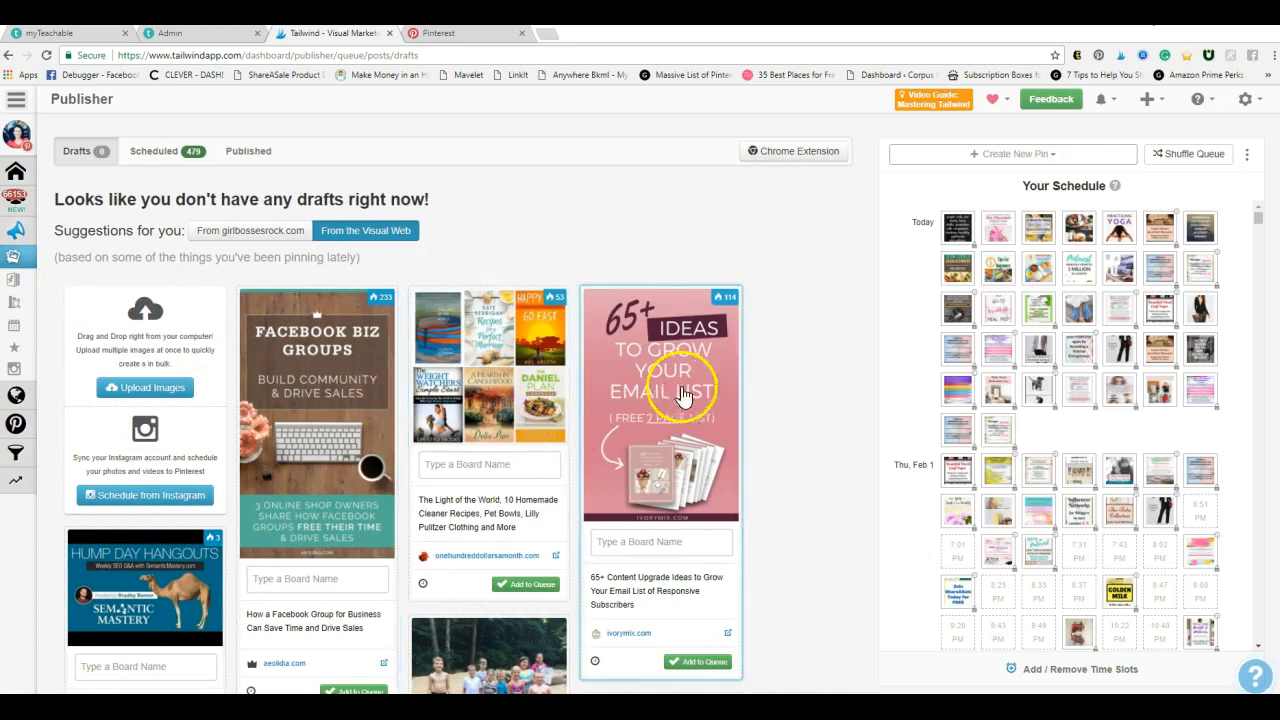
scroll(645, 563, "down", 1)
scroll(645, 563, "down", 4)
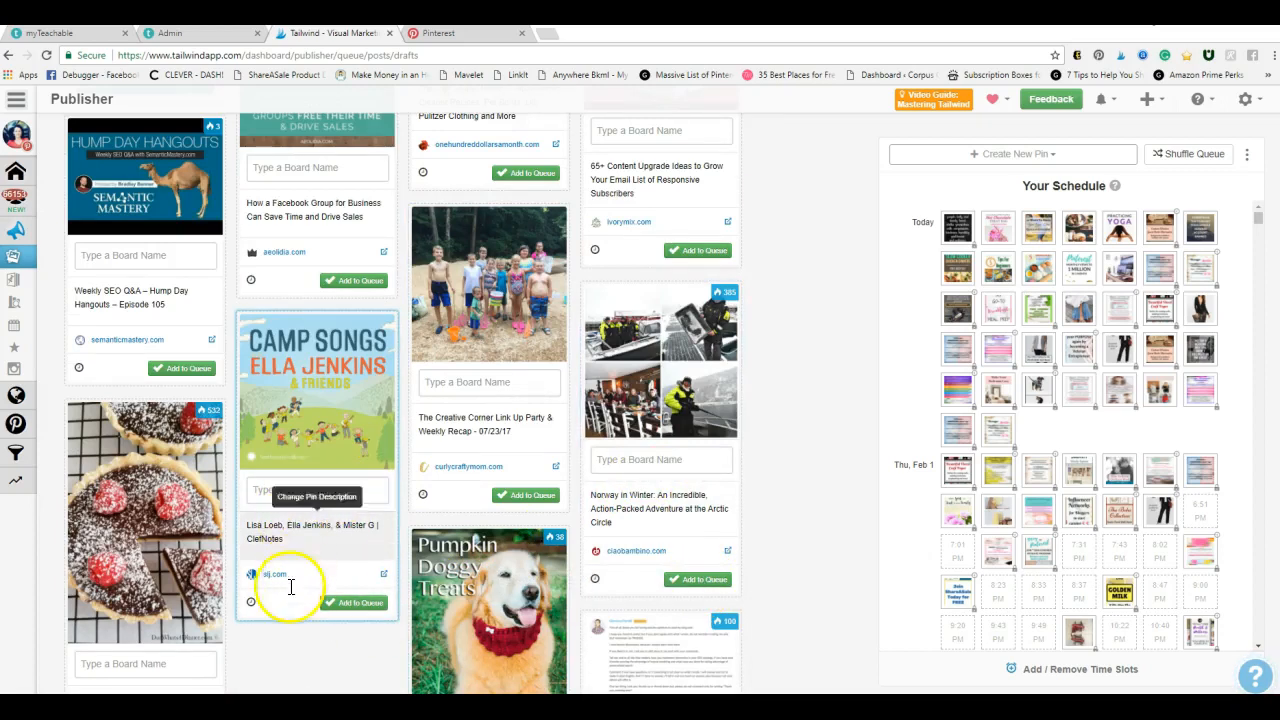
scroll(268, 637, "down", 3)
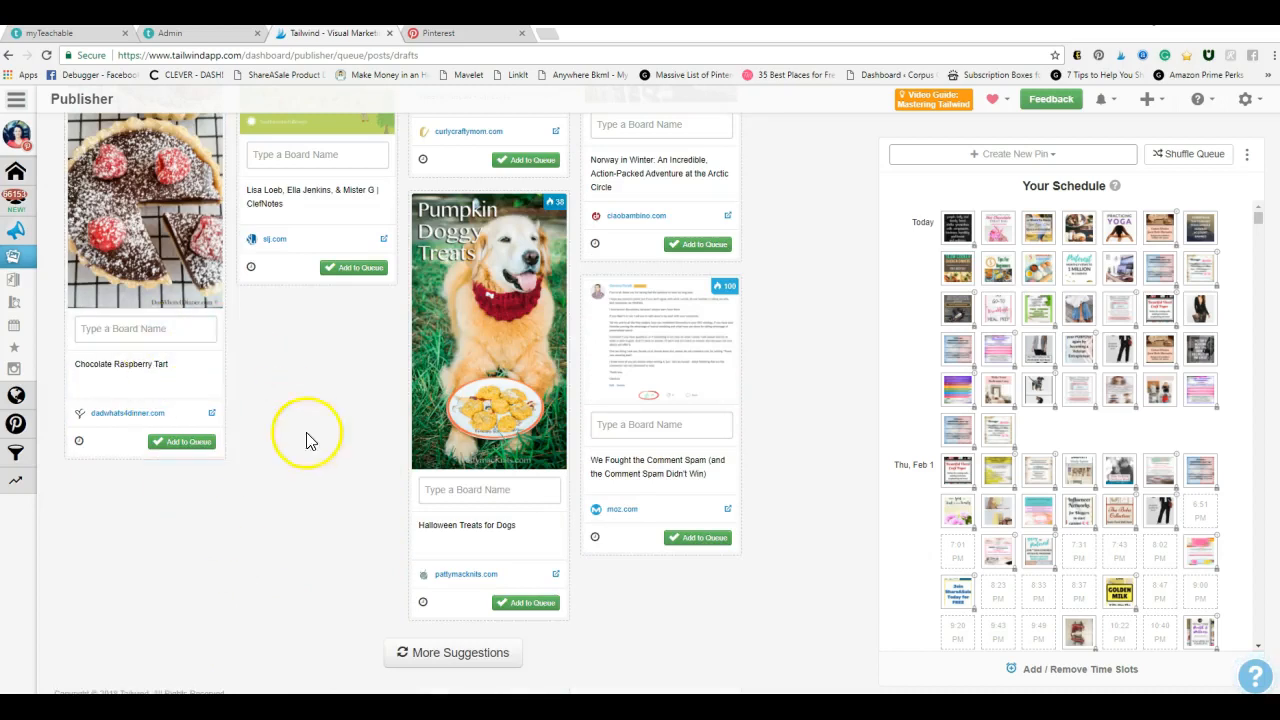
Choose a board for the suggested Chocolate Raspberry Tart pin and add the pin to the queue
left_click(114, 328)
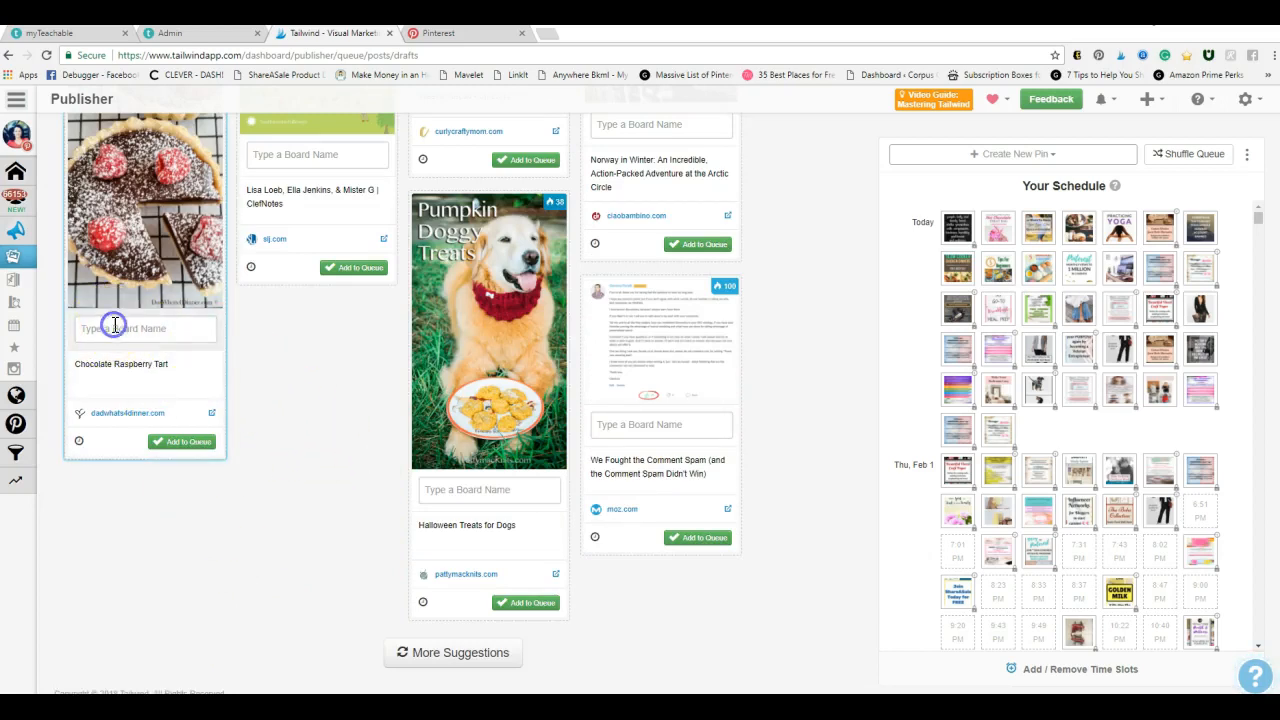
scroll(140, 390, "down", 8)
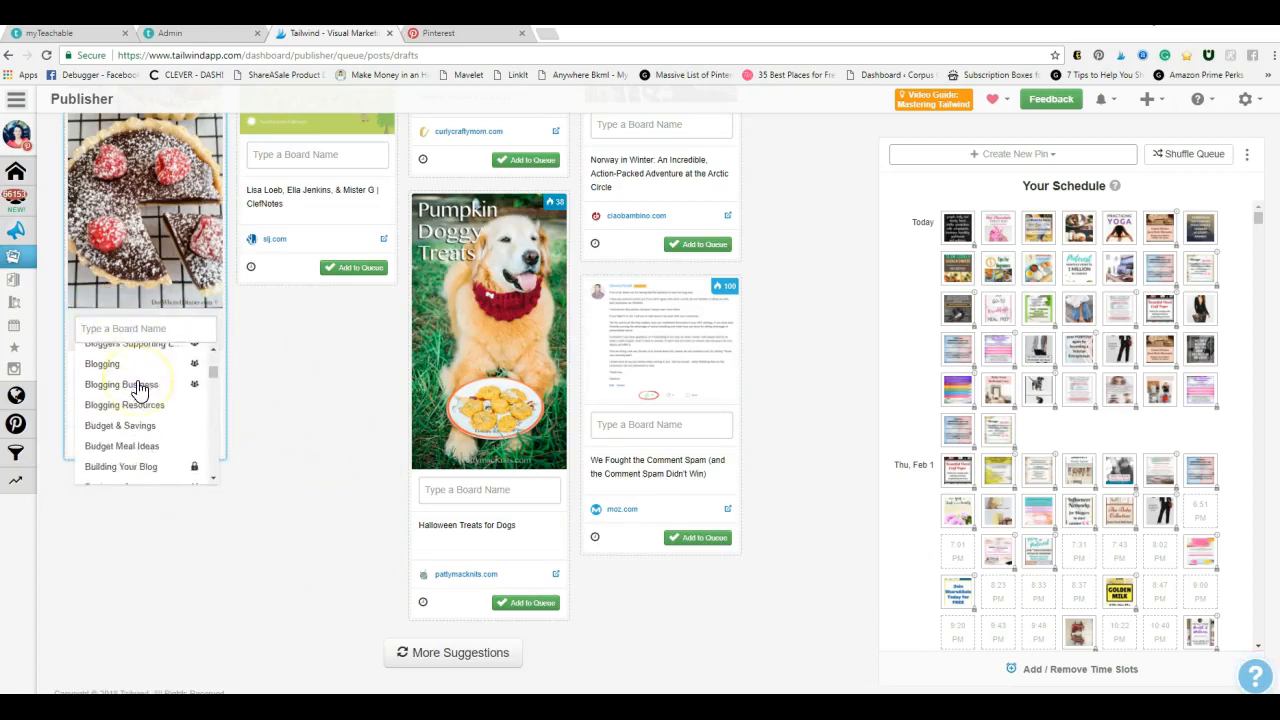
scroll(140, 395, "up", 5)
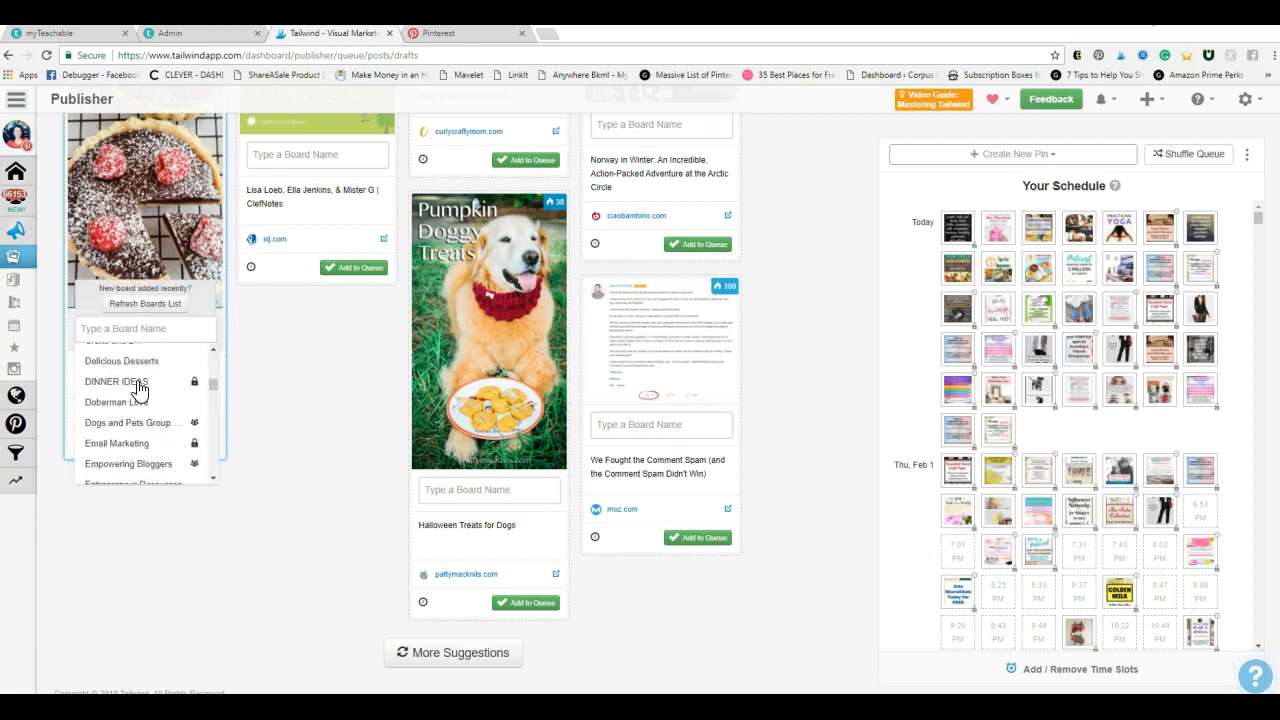
left_click(148, 376)
left_click(178, 460)
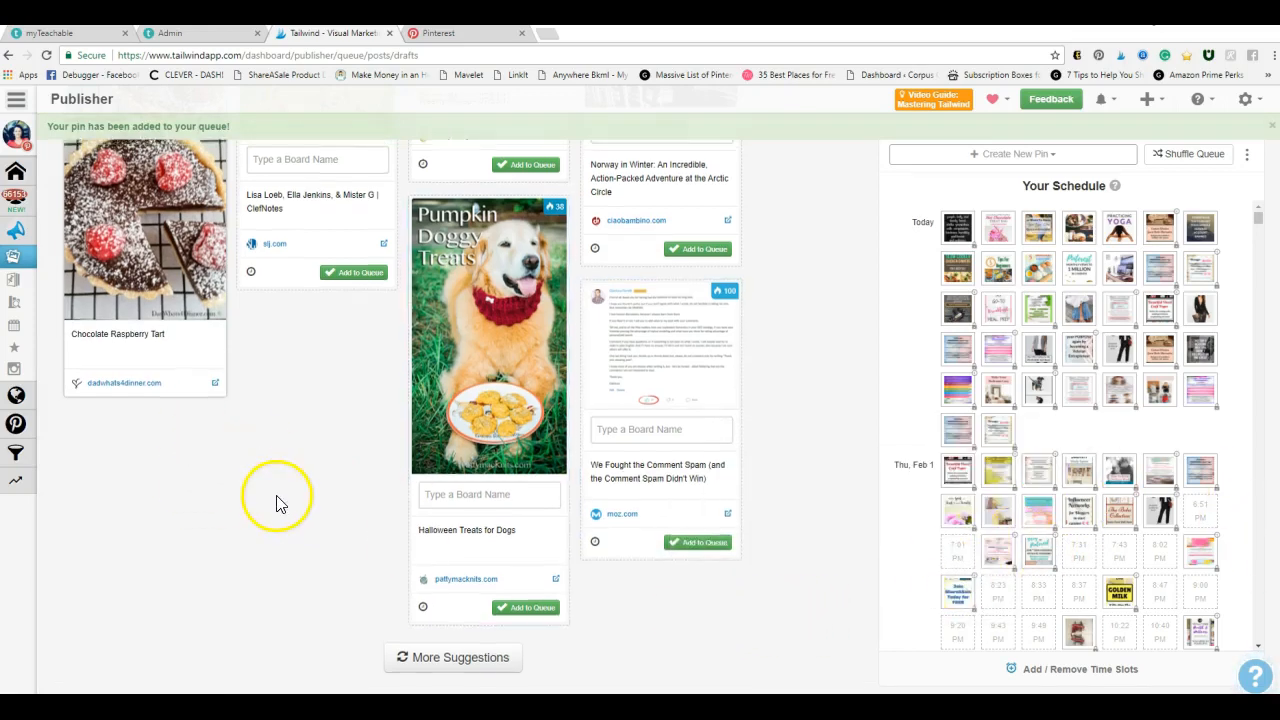
Upload the "Get ideas and inspiration to make your Special Day a Wedding to Remember!" image from the wedding folder as a draft
scroll(278, 503, "up", 5)
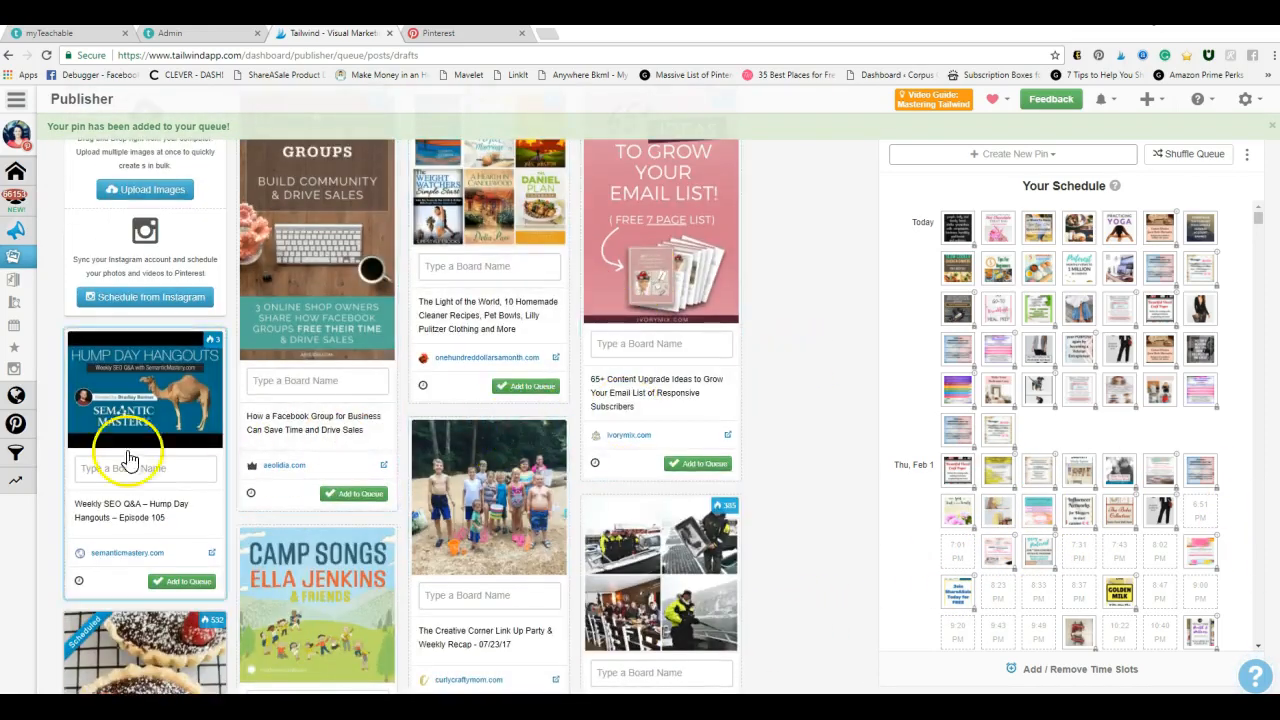
scroll(112, 312, "up", 1)
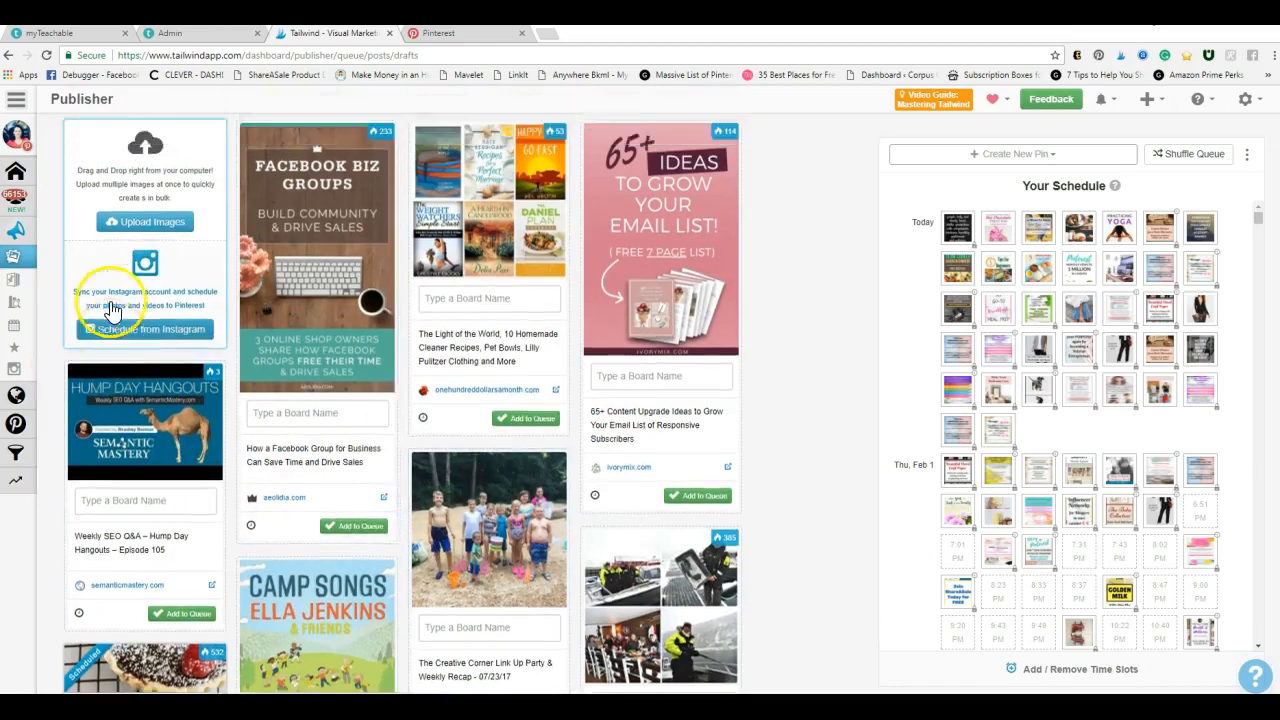
scroll(112, 312, "up", 2)
left_click(136, 387)
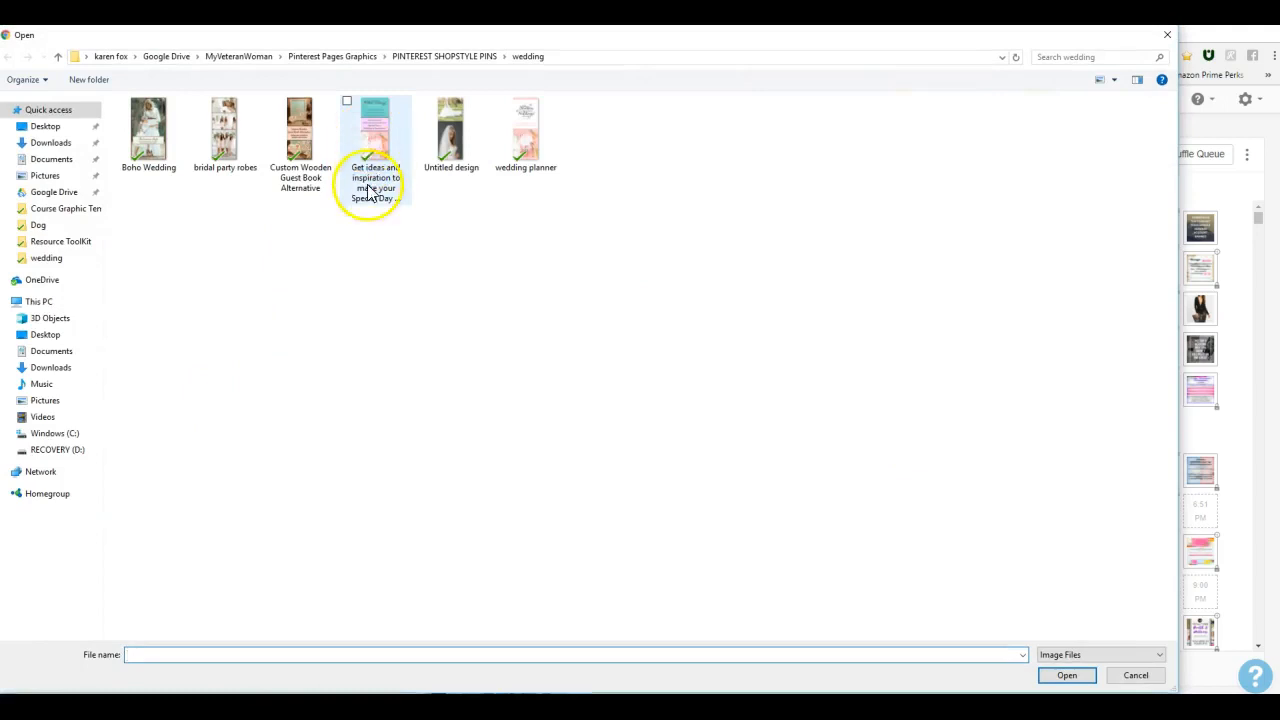
double_click(377, 130)
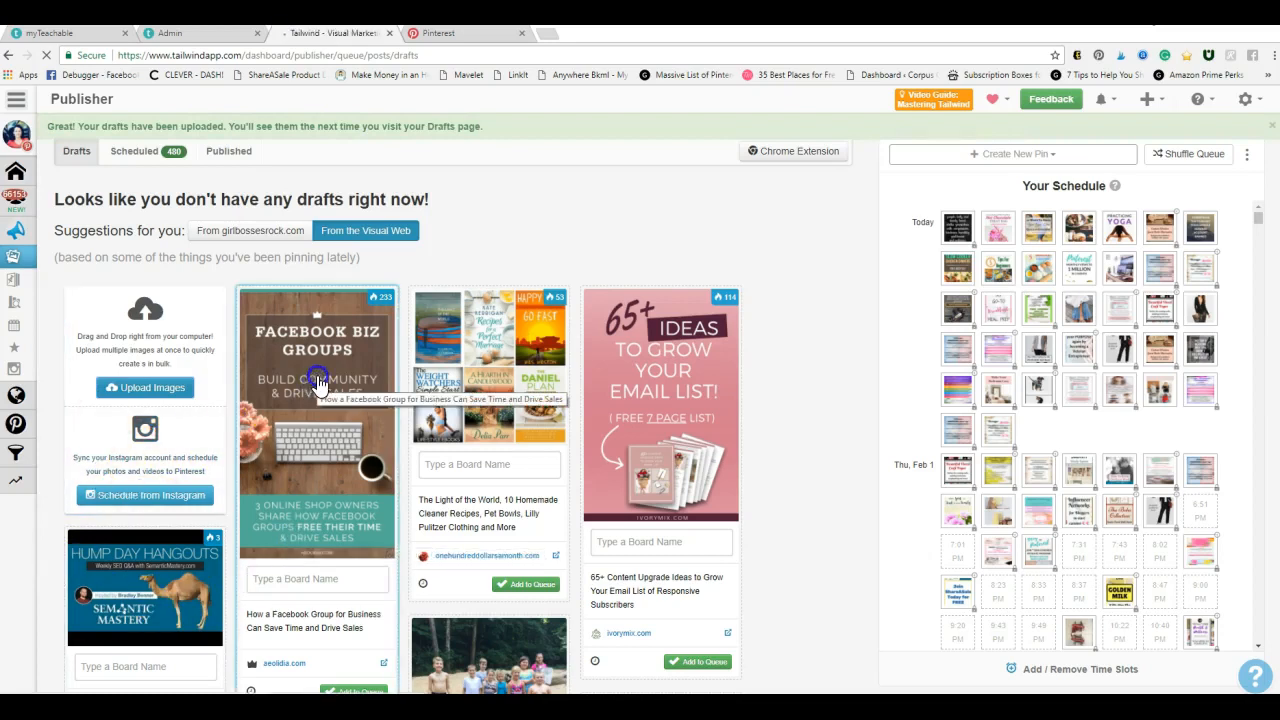
scroll(176, 622, "down", 2)
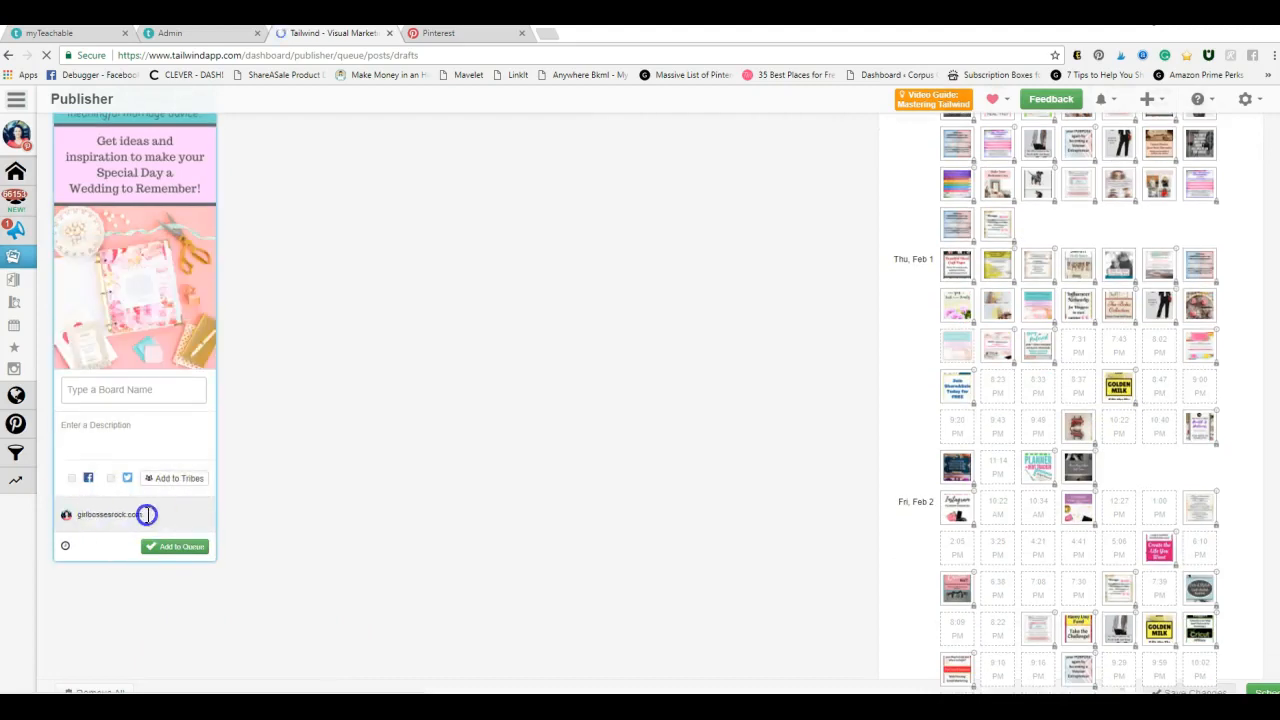
left_click_drag(135, 514, 130, 516)
left_click(288, 494)
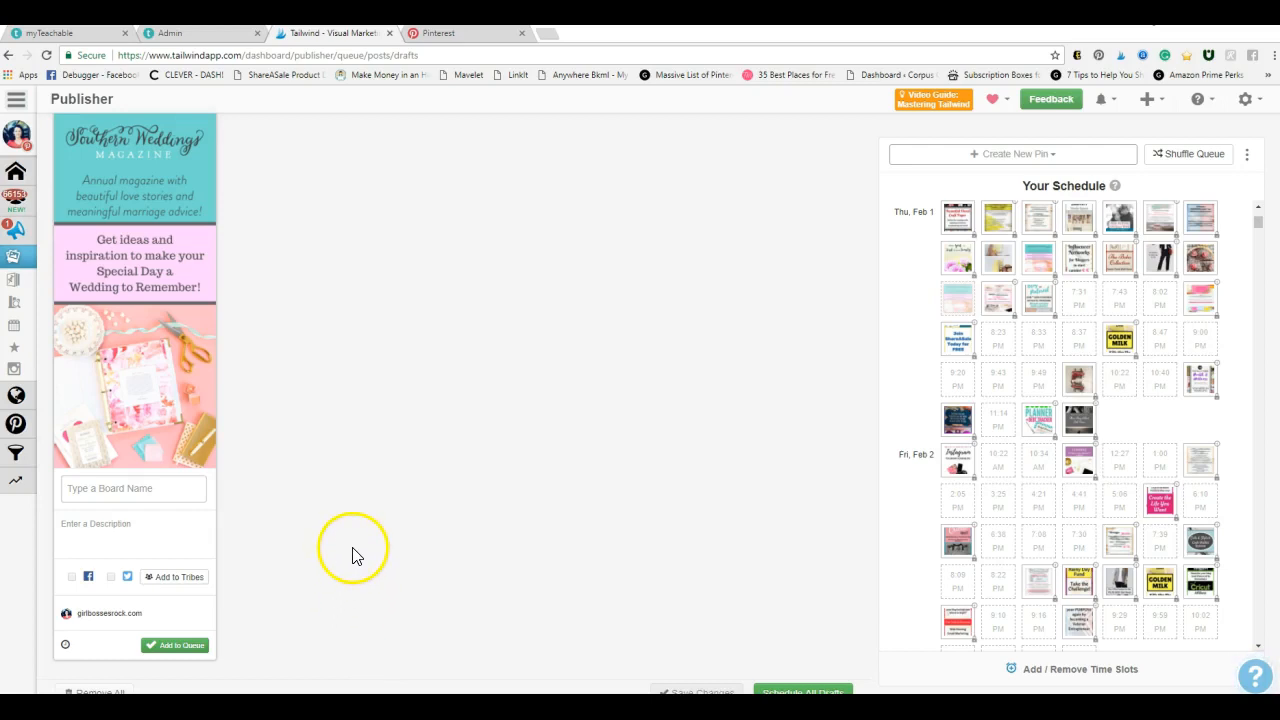
Switch to Pinterest and copy the full description of the Southern Weddings Magazine pin on the Wedding Stuff board
left_click(440, 33)
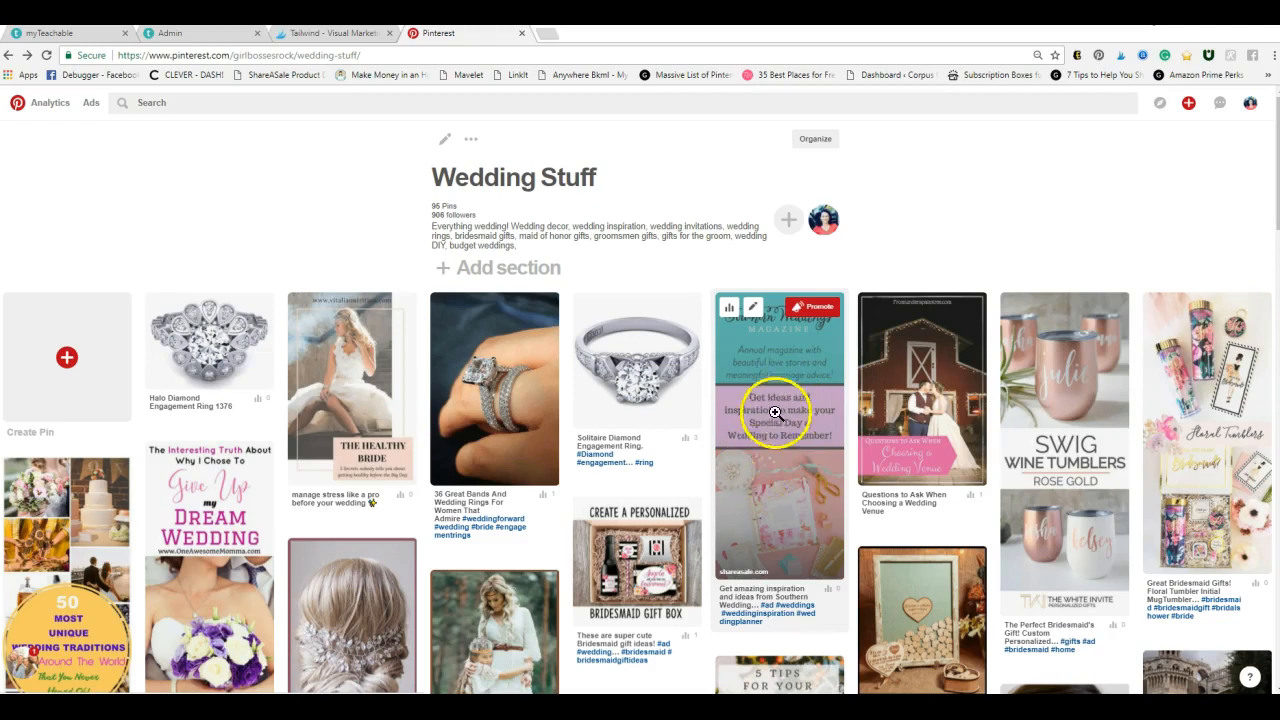
mouse_move(757, 351)
left_click(754, 312)
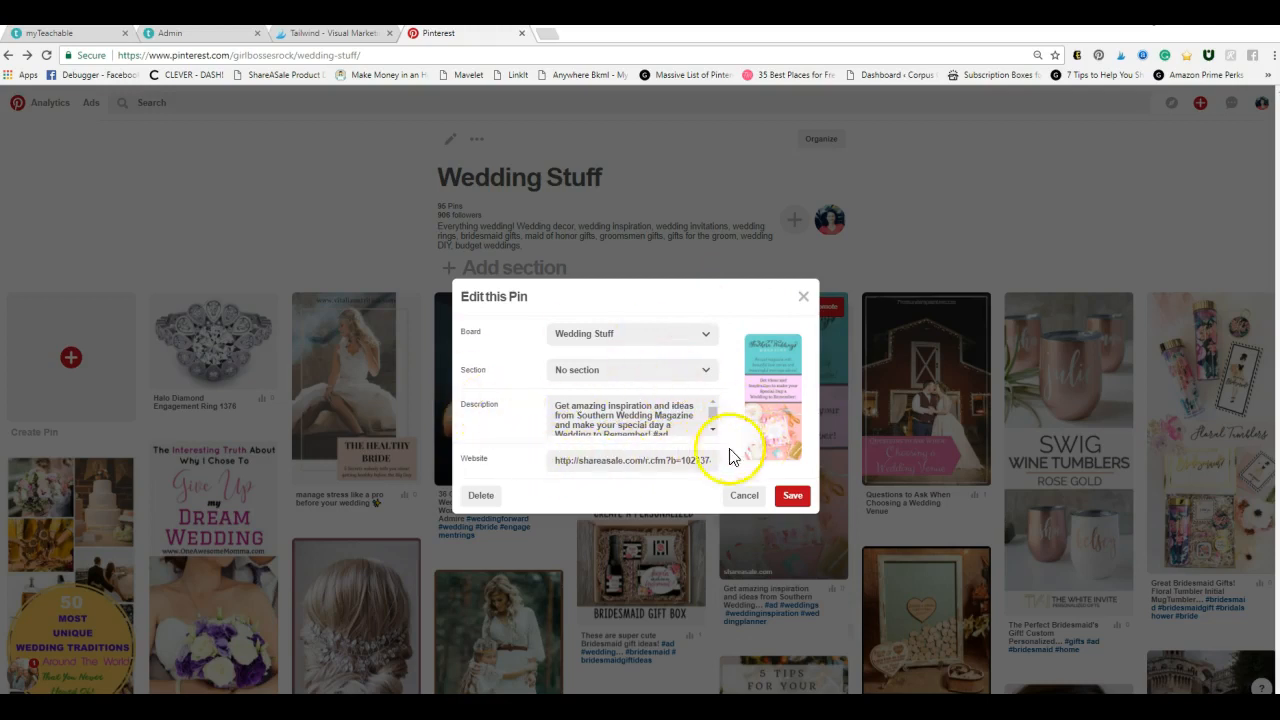
left_click(605, 415)
key("ctrl+a")
right_click(607, 415)
left_click(660, 447)
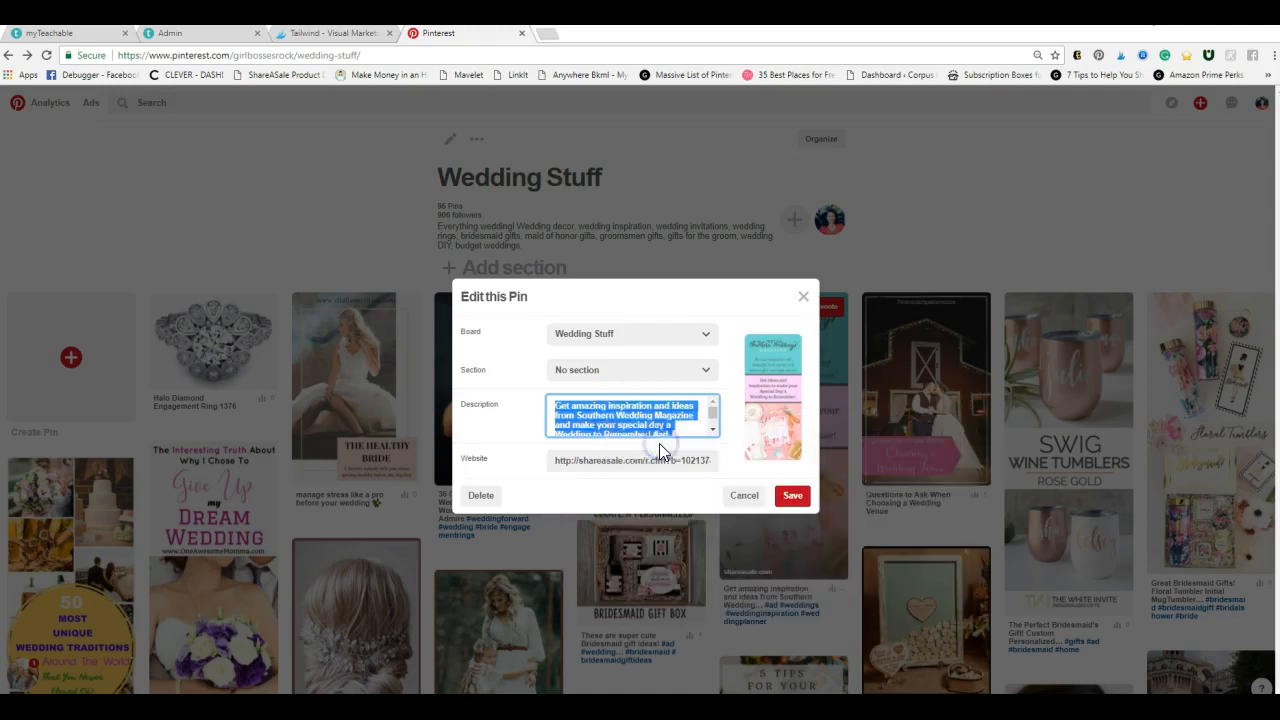
Return to Tailwind and paste the copied text as the description of the Southern Weddings Magazine draft
left_click(320, 34)
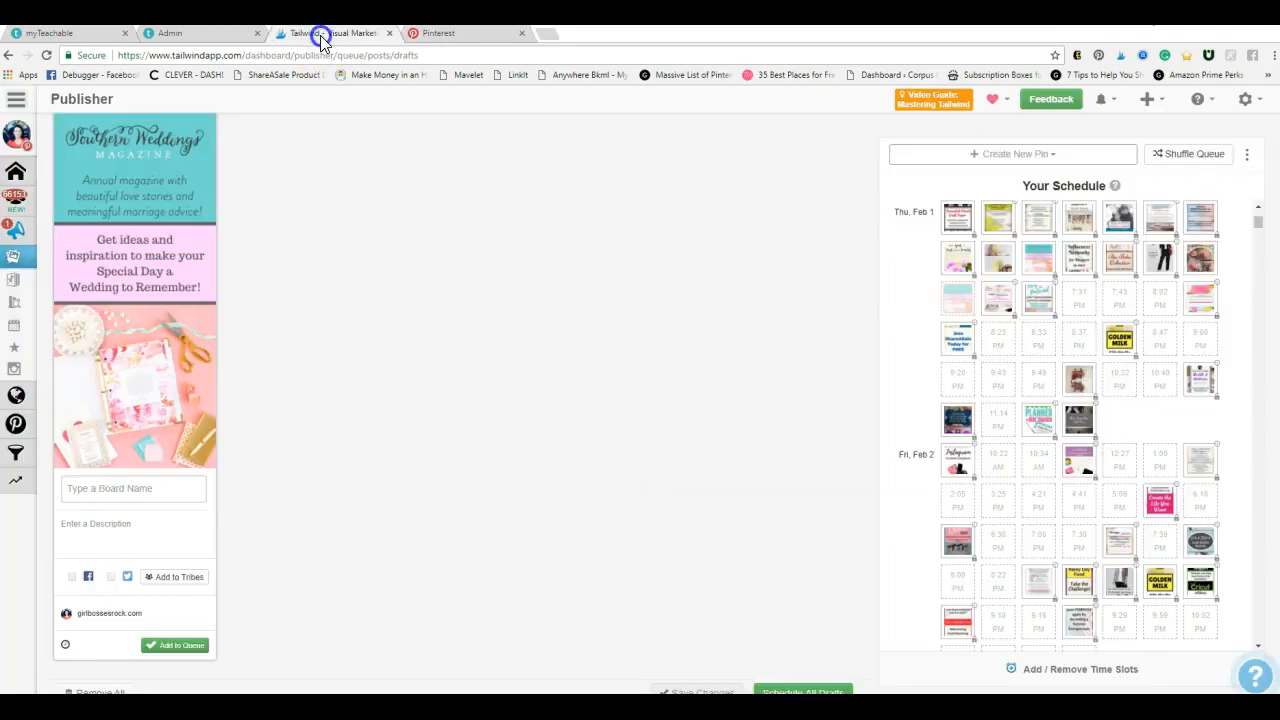
right_click(98, 529)
left_click(150, 416)
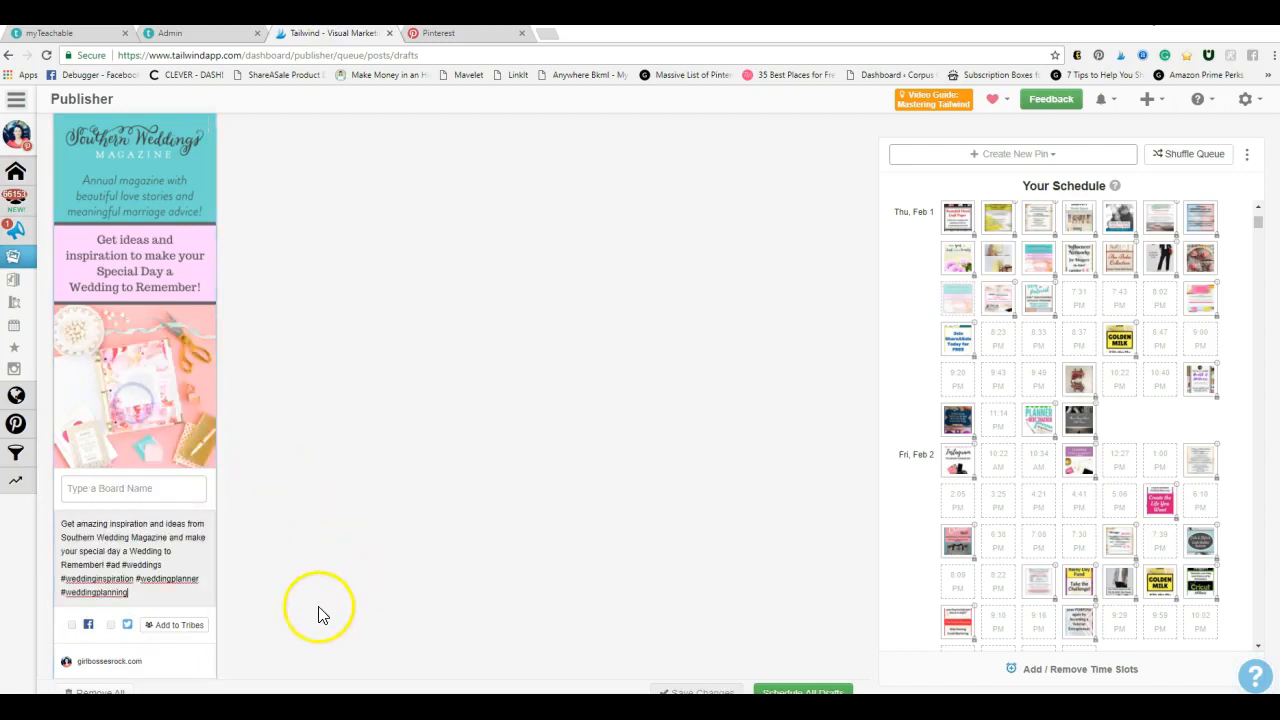
Clear the source URL of the Southern Weddings Magazine draft
scroll(312, 593, "down", 1)
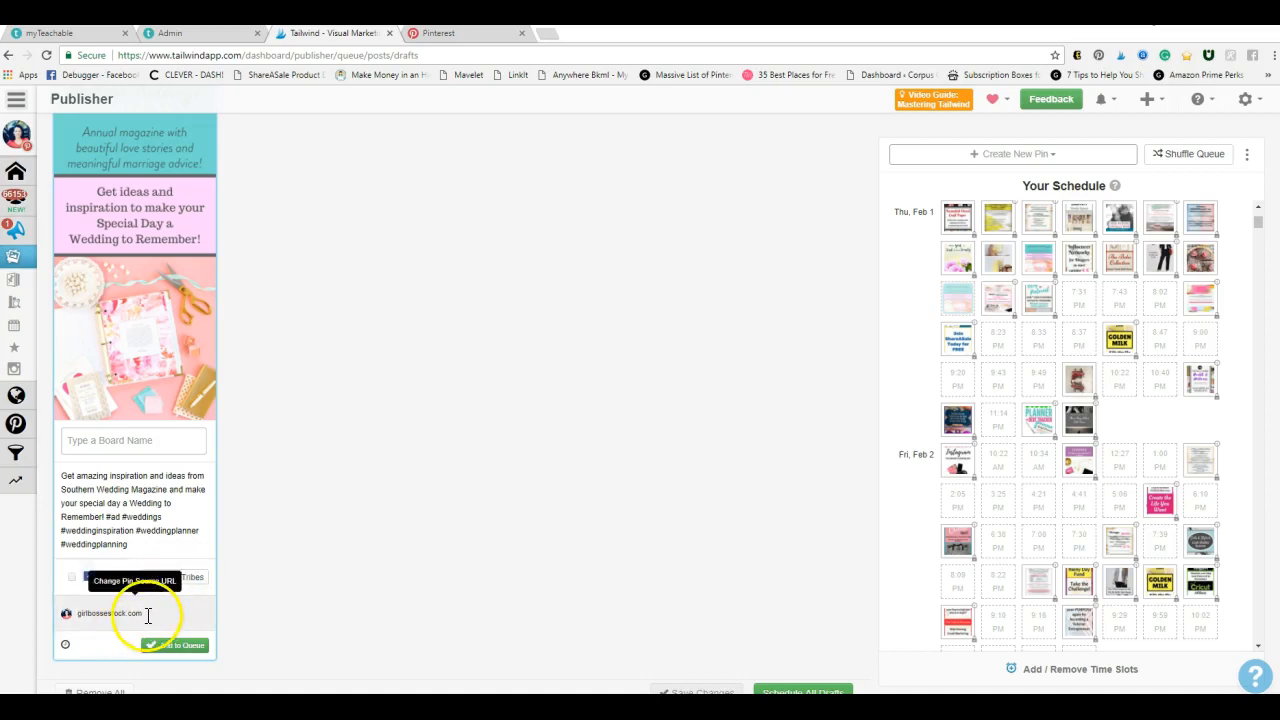
left_click(97, 609)
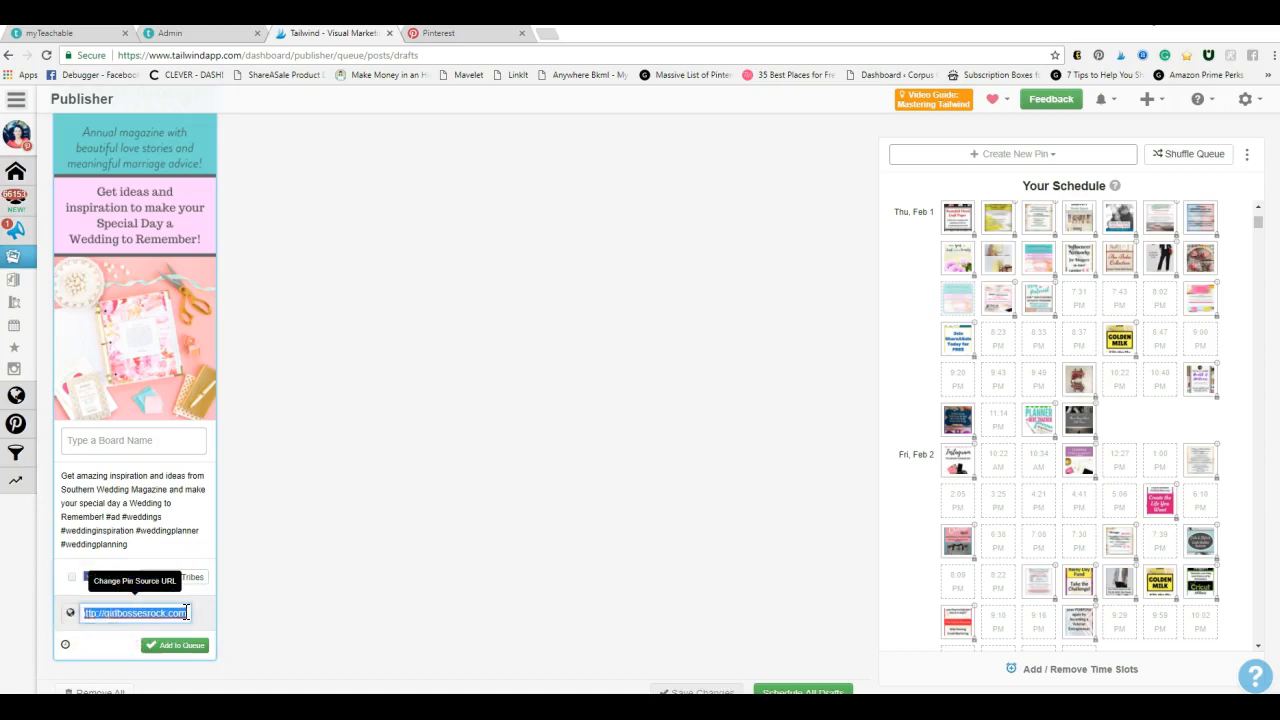
key("BackSpace")
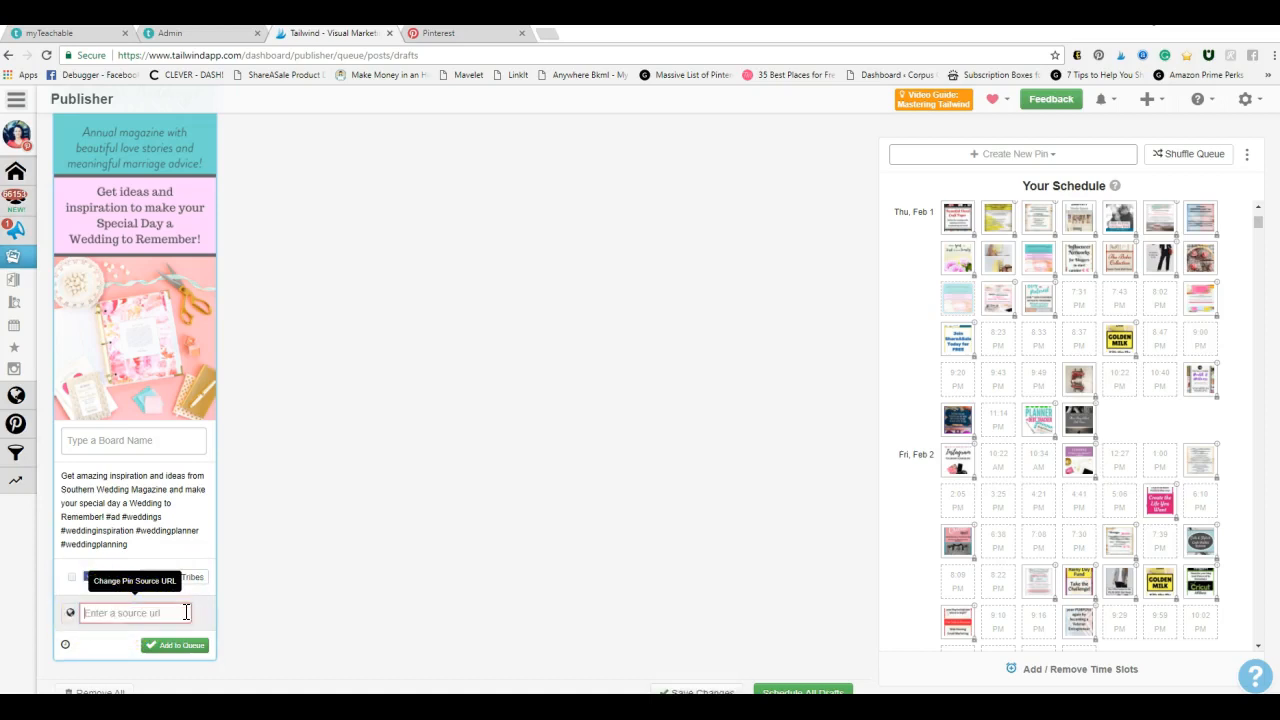
Copy the website link of the Southern Weddings Magazine pin in Pinterest and paste it as the draft's source URL in Tailwind
left_click(463, 35)
left_click(629, 461)
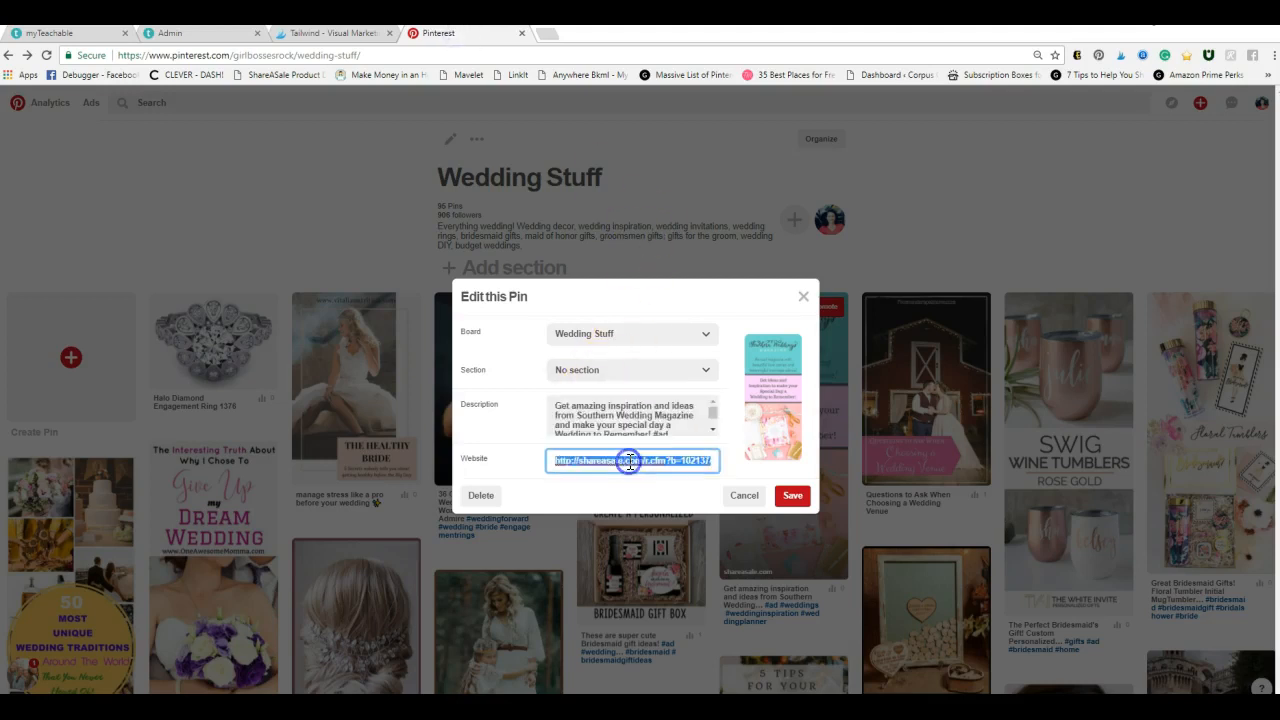
right_click(629, 461)
left_click(686, 491)
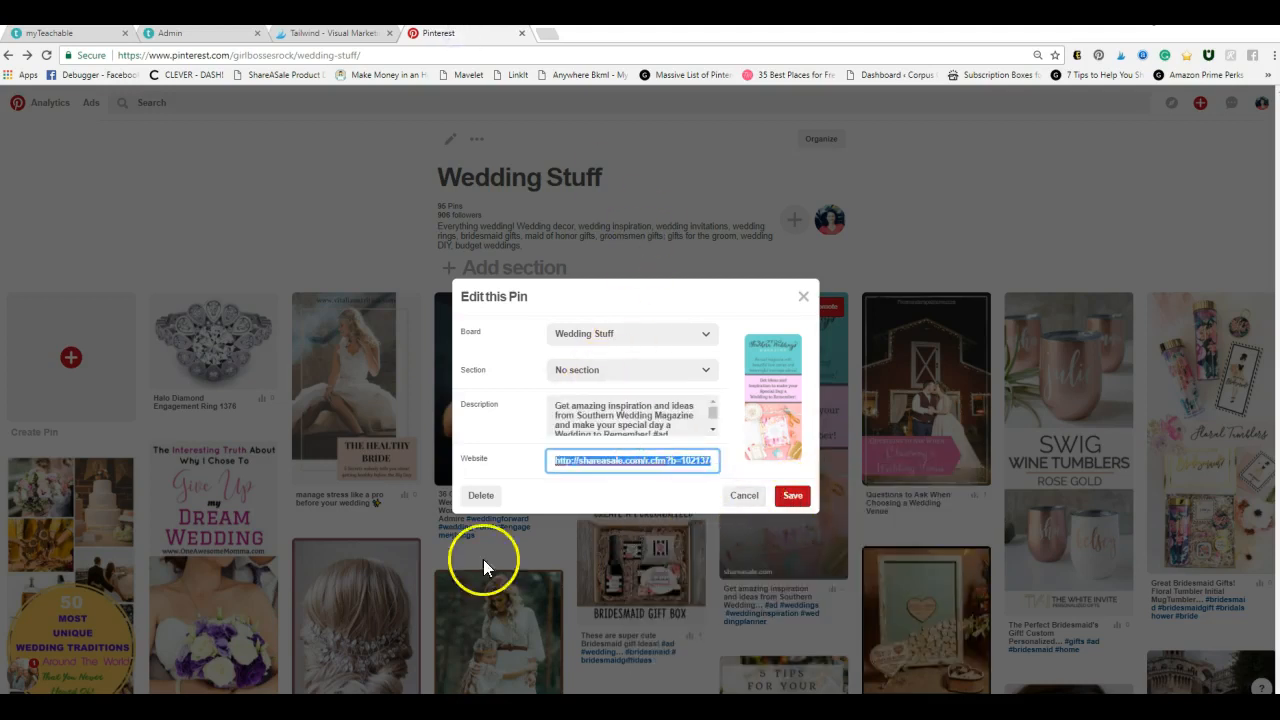
left_click(308, 34)
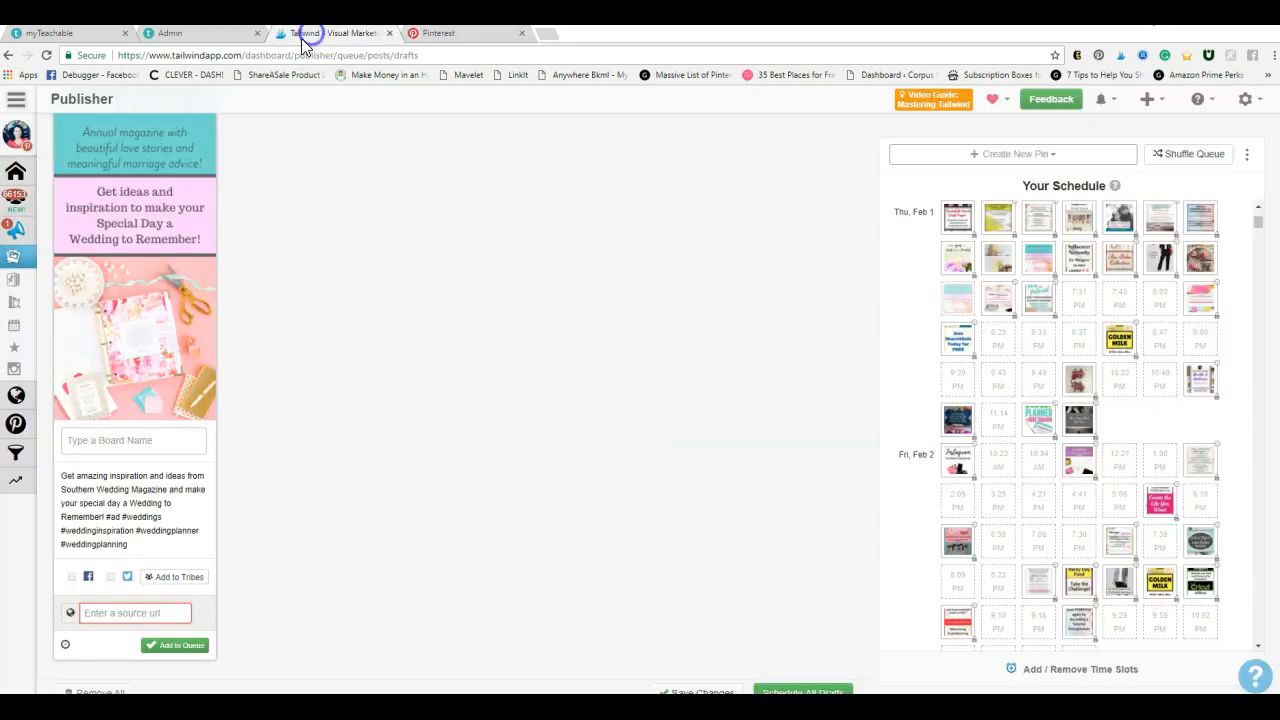
right_click(121, 613)
left_click(160, 488)
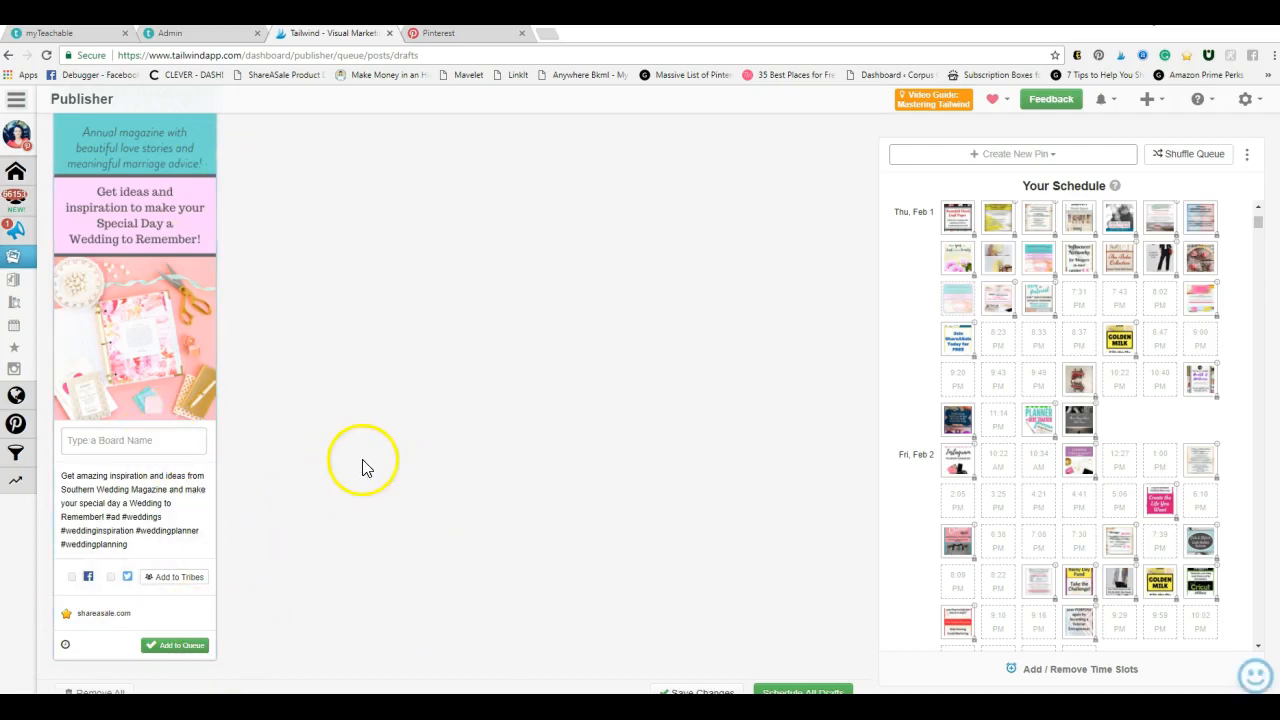
Assign the Southern Weddings Magazine draft to the "Girl Bosses Rock Beginner..." group board
left_click(172, 440)
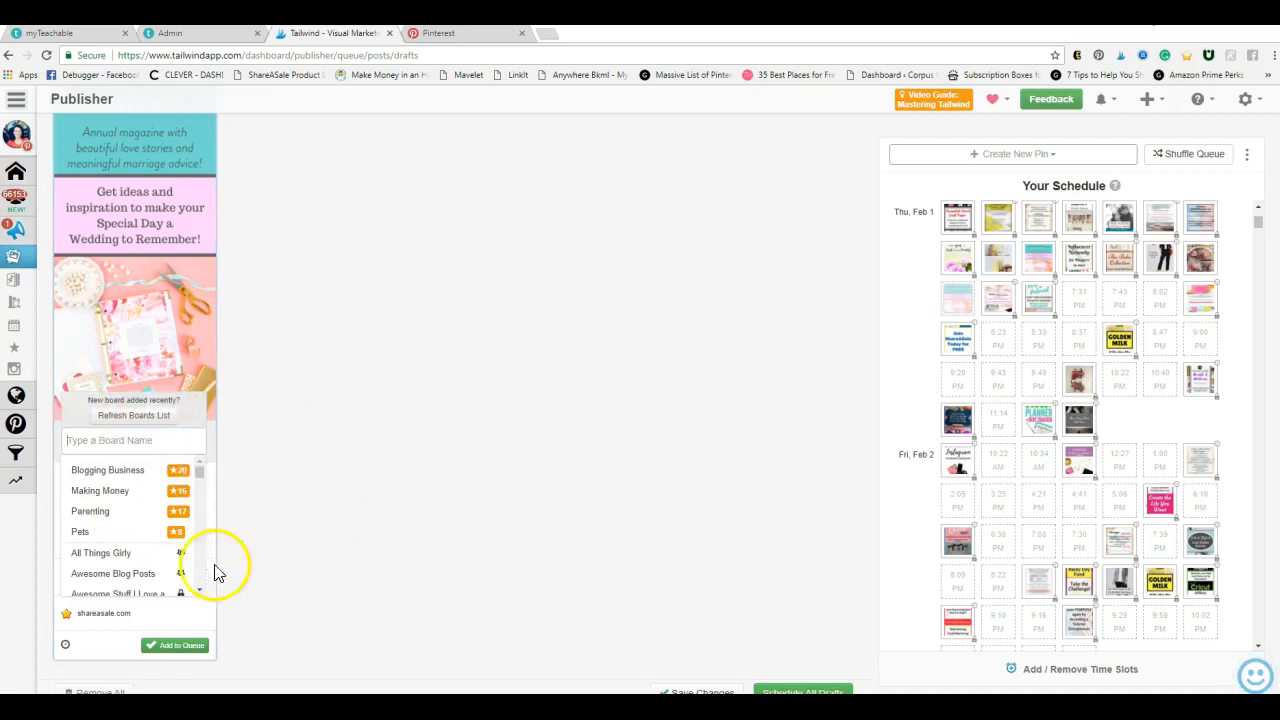
scroll(143, 560, "down", 10)
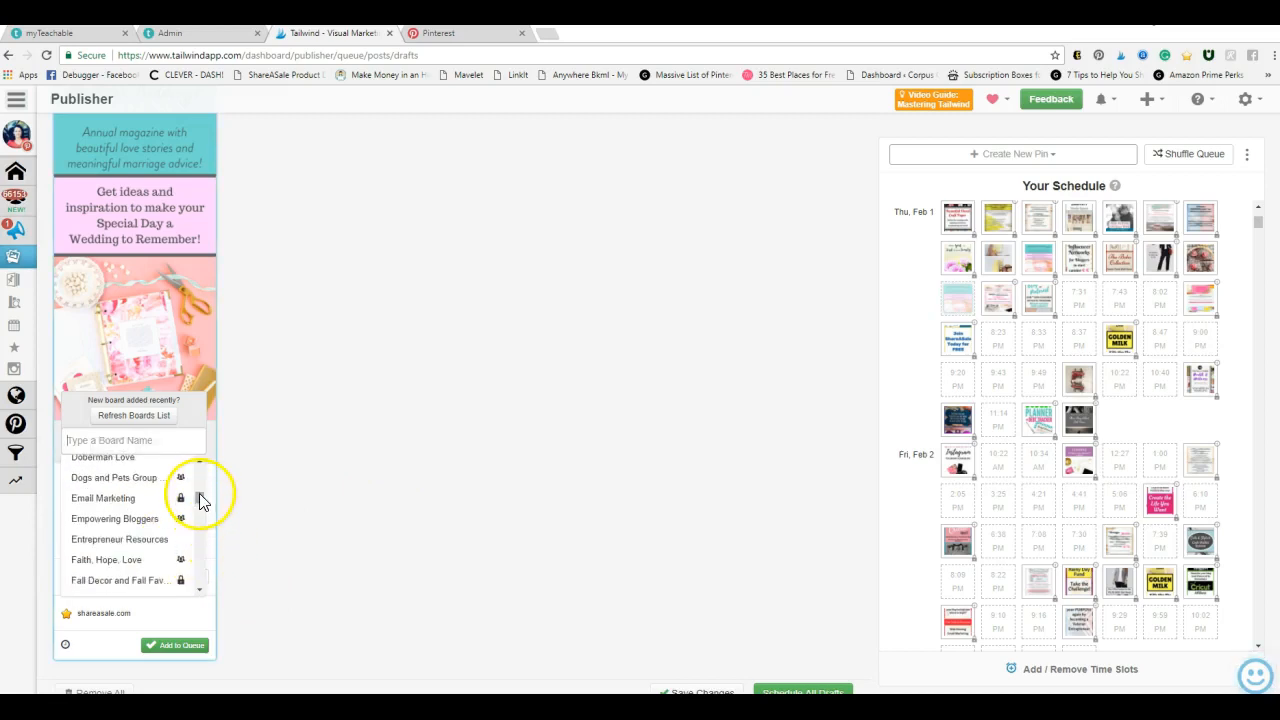
mouse_move(202, 497)
left_mouse_down()
mouse_move(207, 521)
mouse_move(208, 509)
left_mouse_up()
scroll(150, 534, "down", 3)
left_click(140, 568)
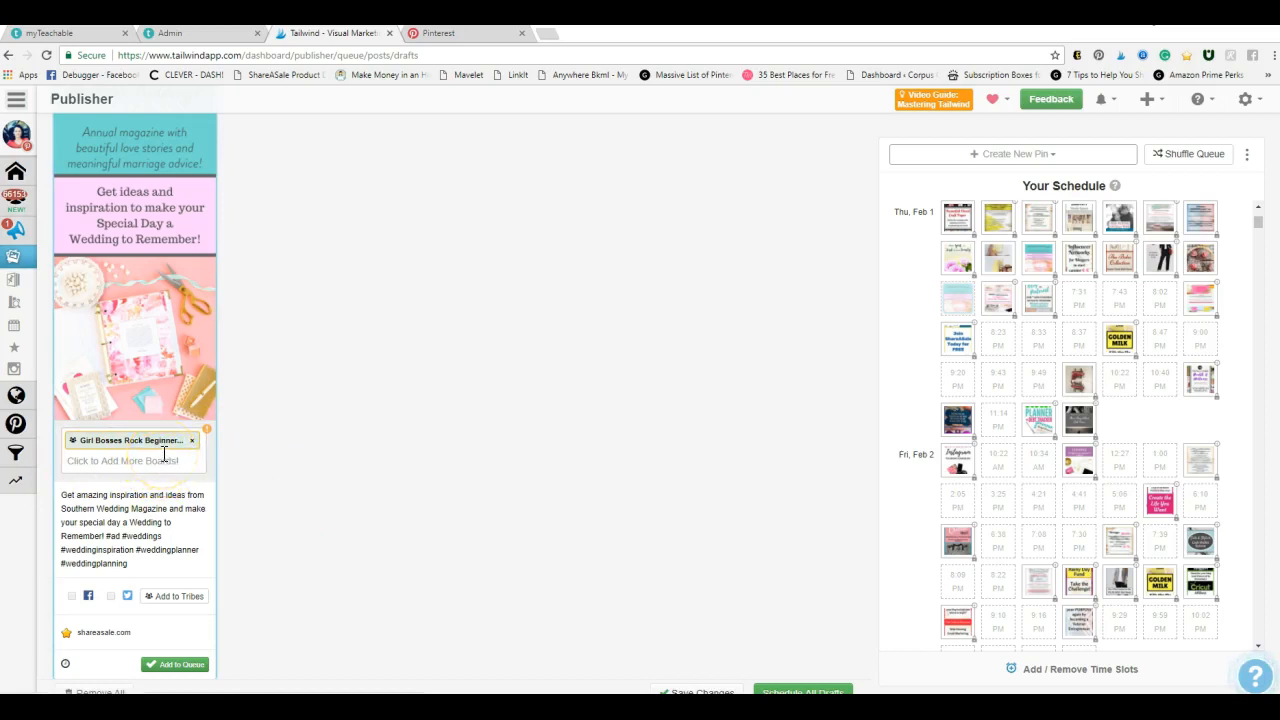
Add the Pin Anything! group board as a second board for the Southern Weddings Magazine draft
left_click(116, 632)
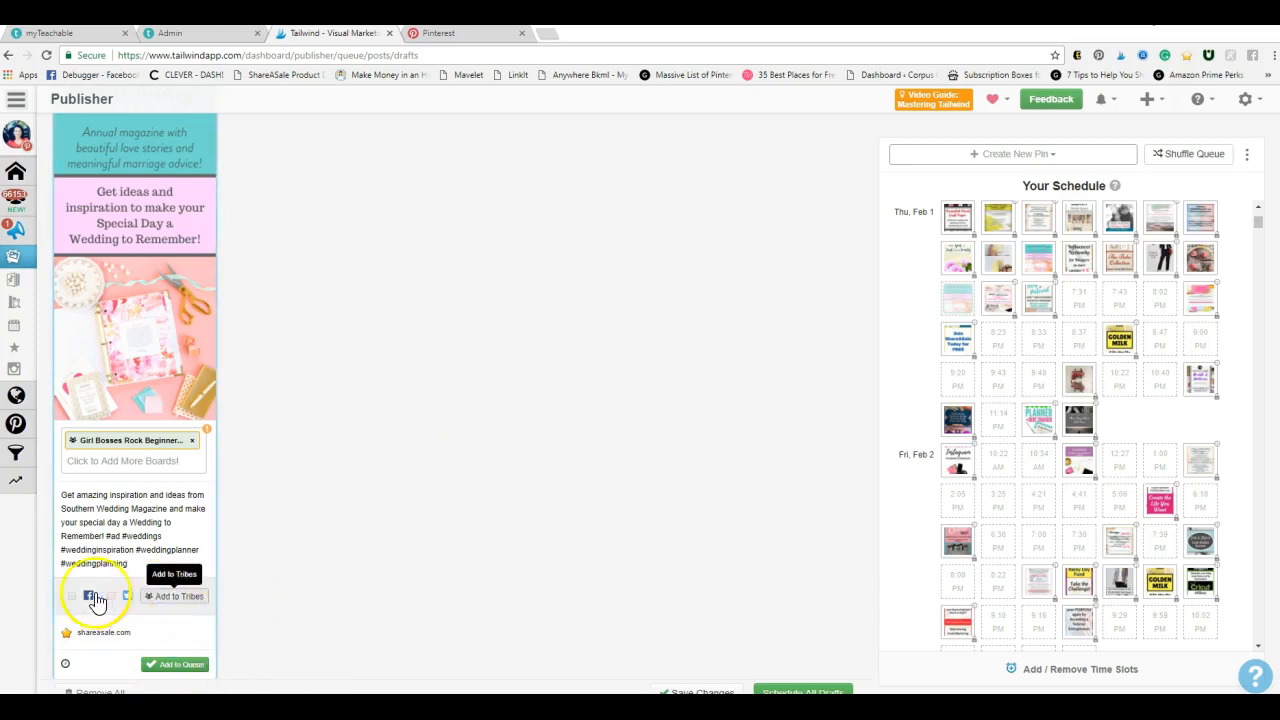
scroll(200, 568, "down", 1)
left_click(122, 443)
scroll(136, 488, "down", 8)
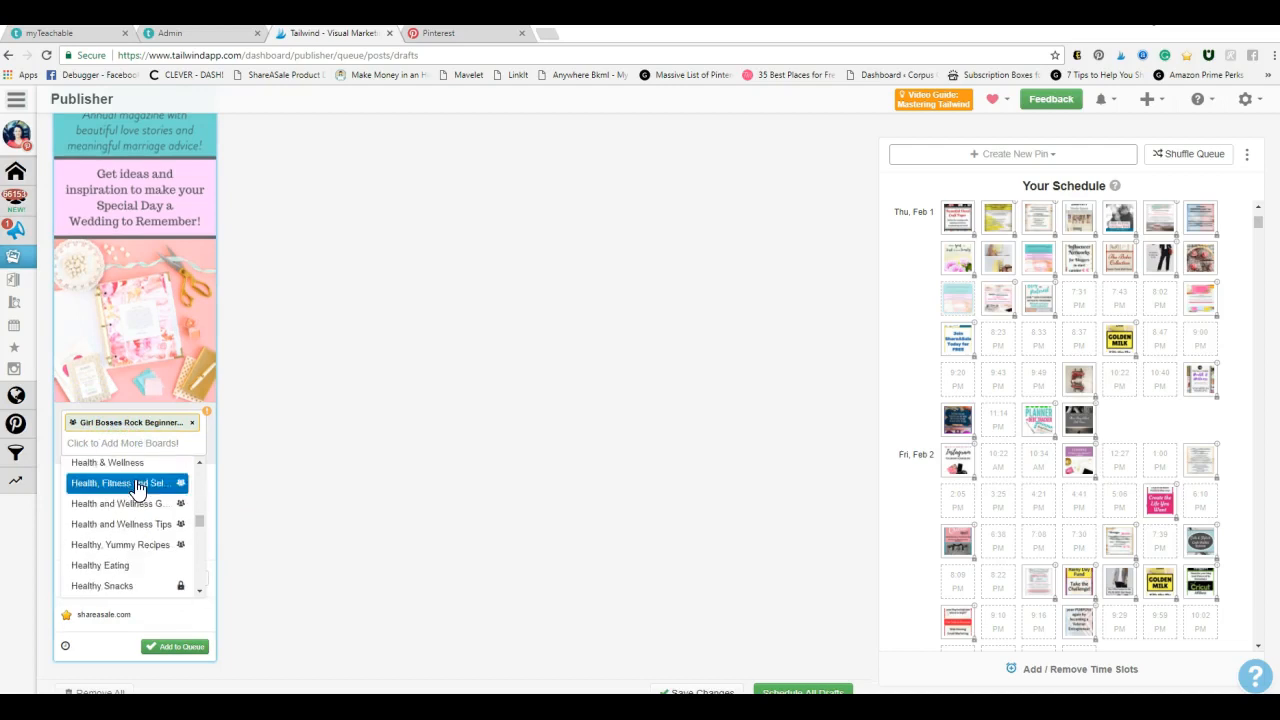
scroll(137, 487, "down", 10)
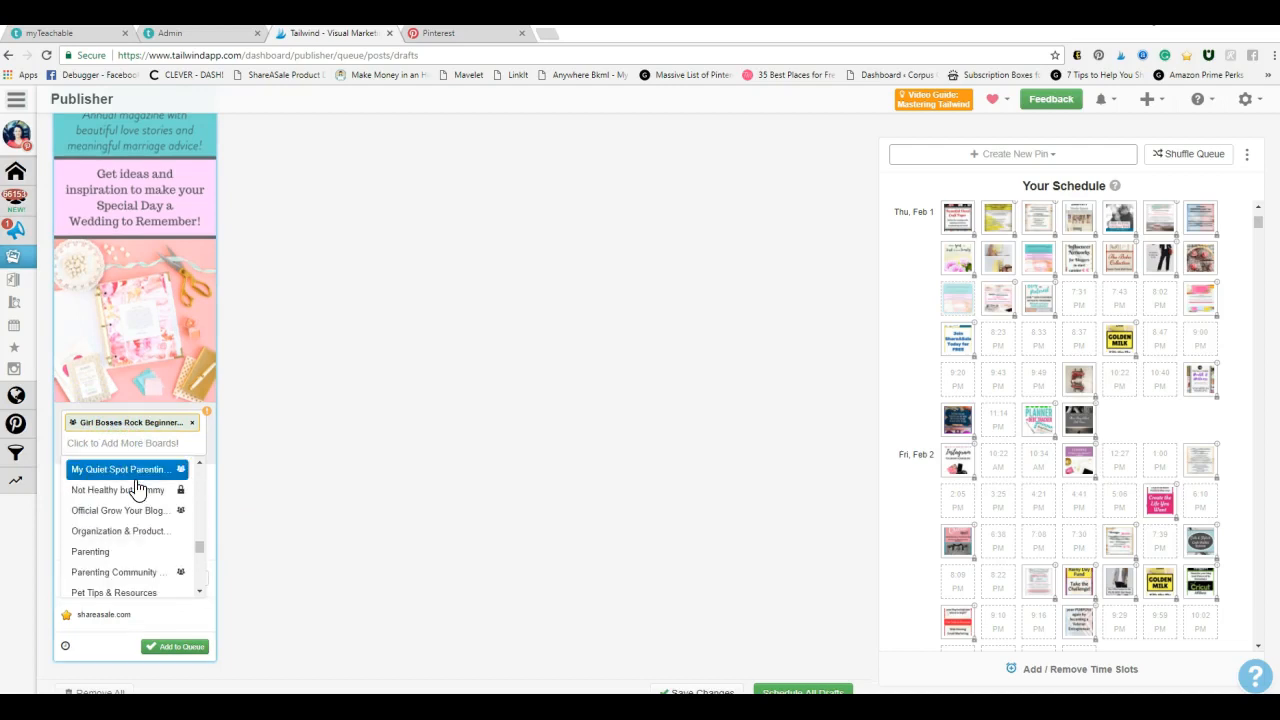
scroll(137, 487, "down", 10)
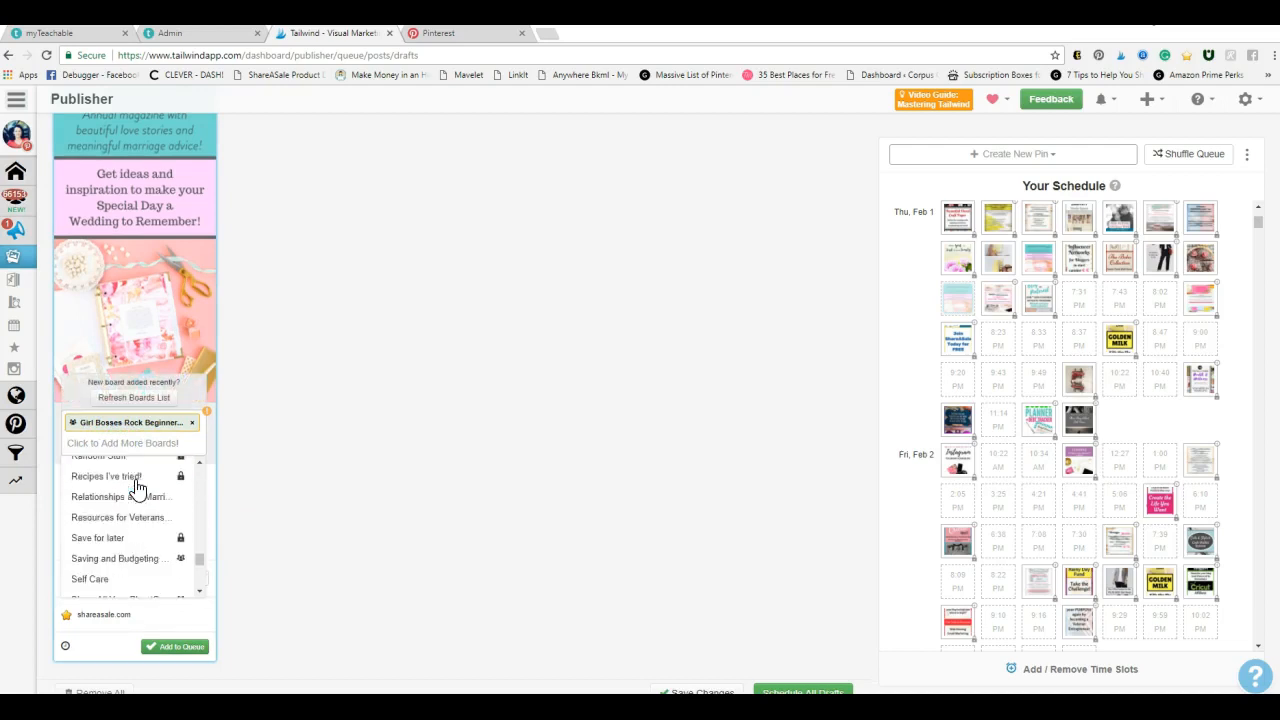
scroll(135, 491, "up", 5)
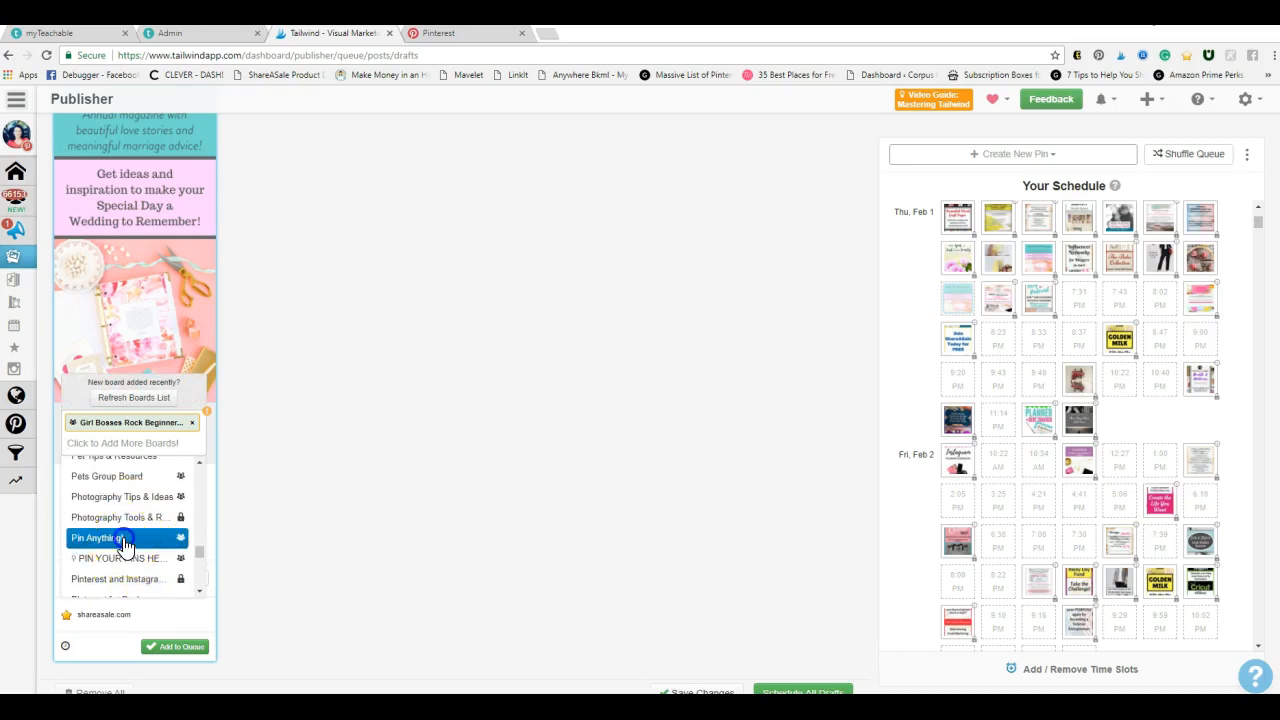
left_click(126, 537)
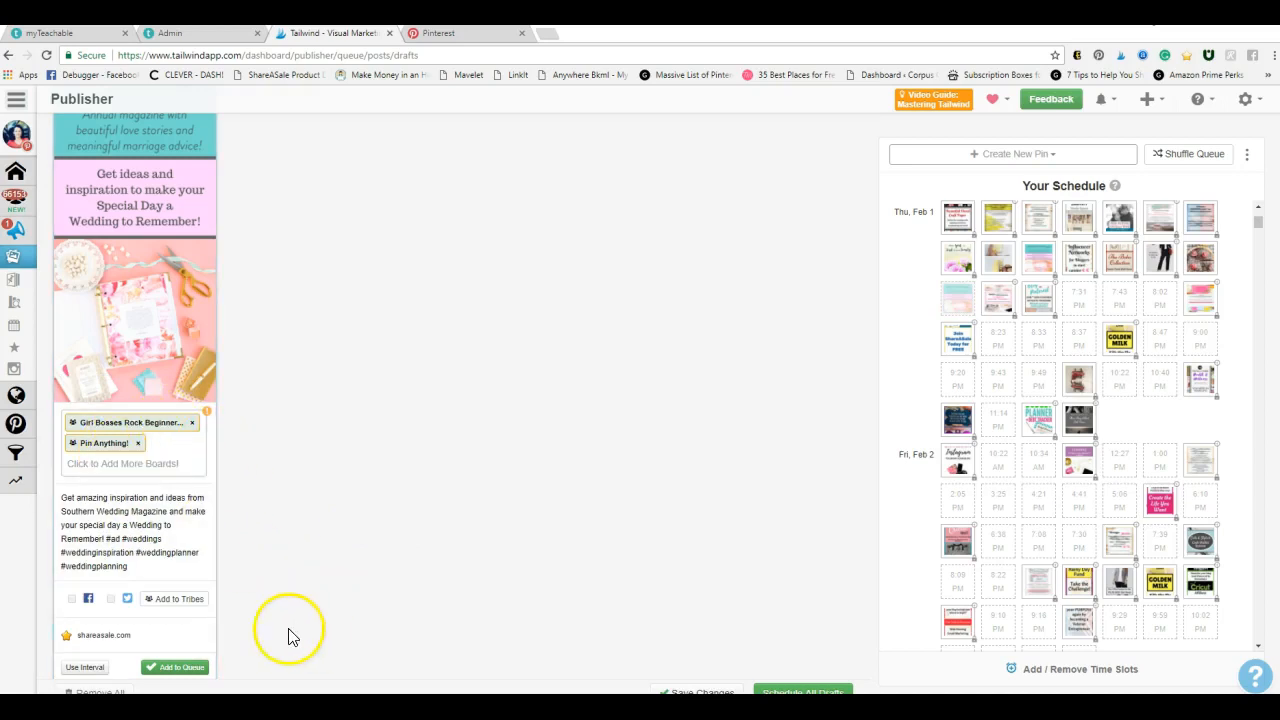
Schedule the draft to both boards at a minimum interval of 5d, with the first pin on Feb 1, 2018 @ 7:01 PM
scroll(368, 600, "down", 1)
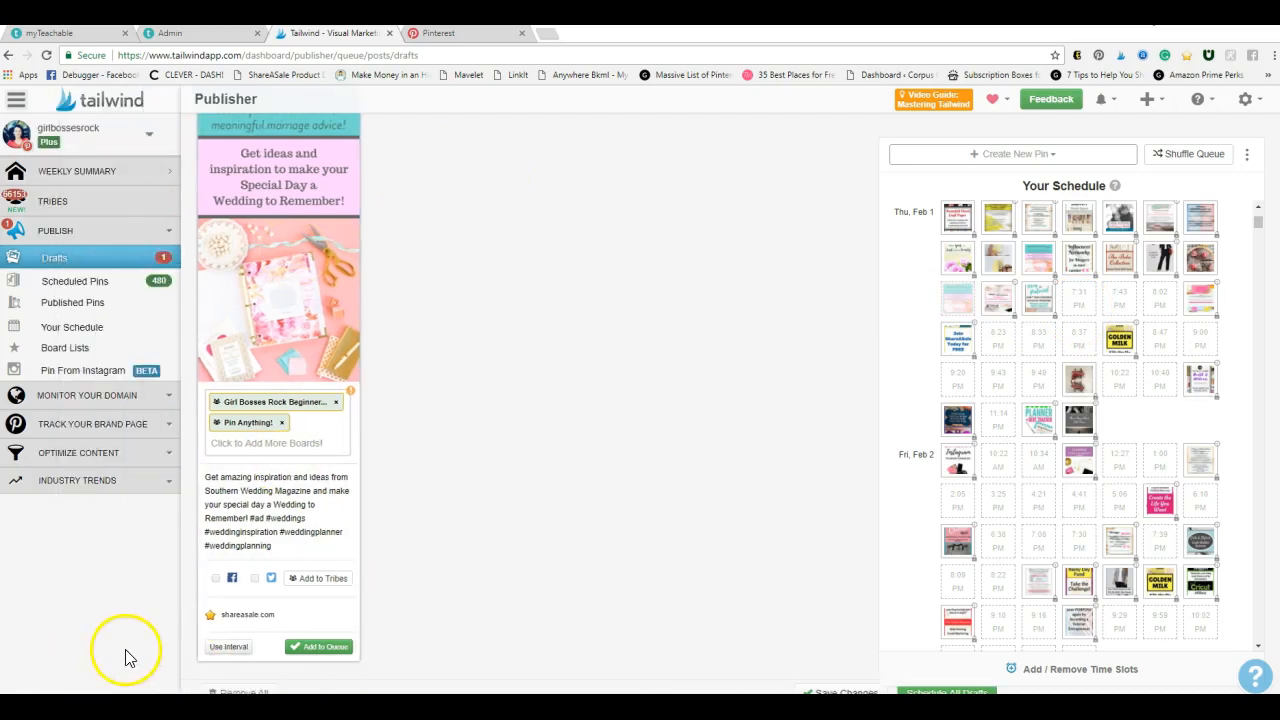
left_click(95, 650)
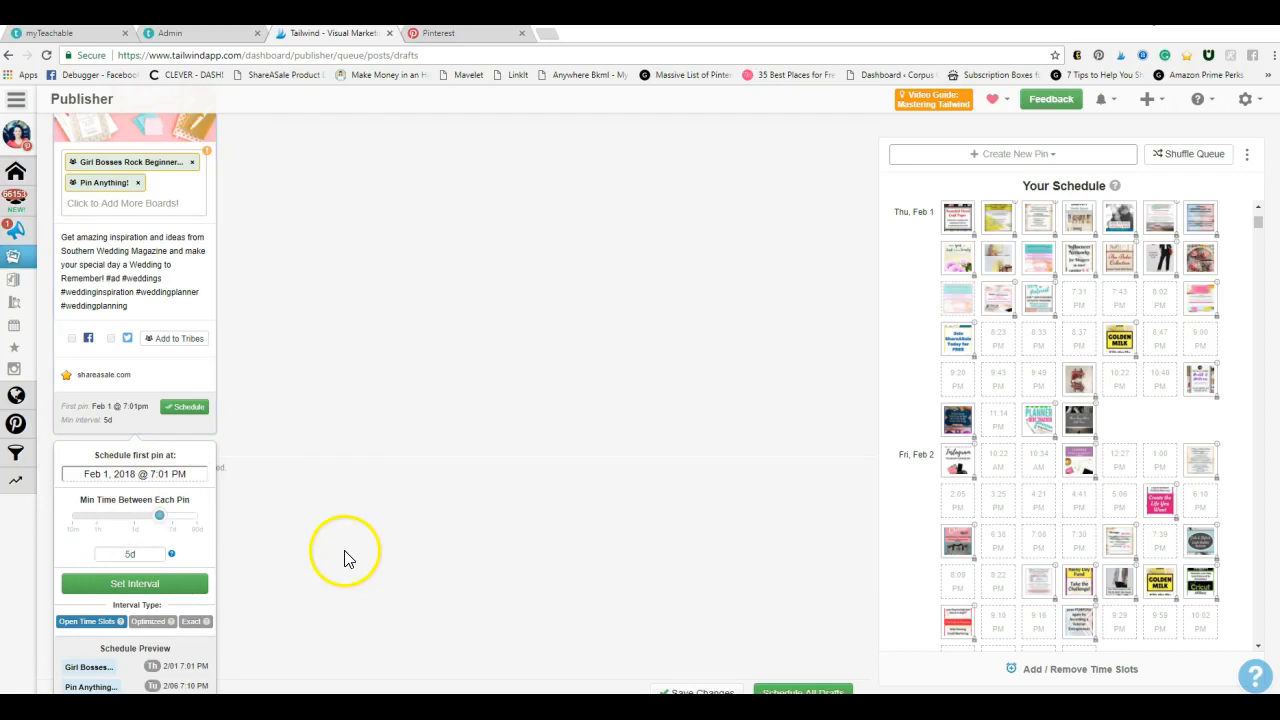
left_click(479, 552)
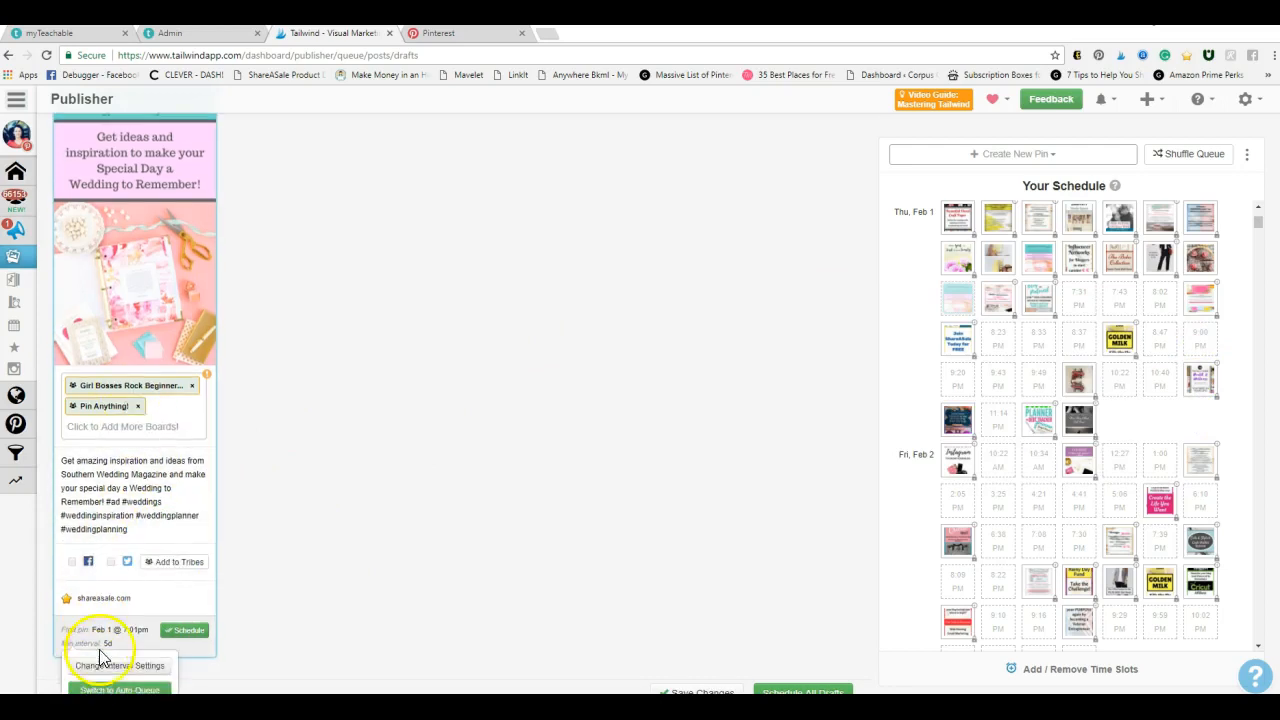
left_click(112, 662)
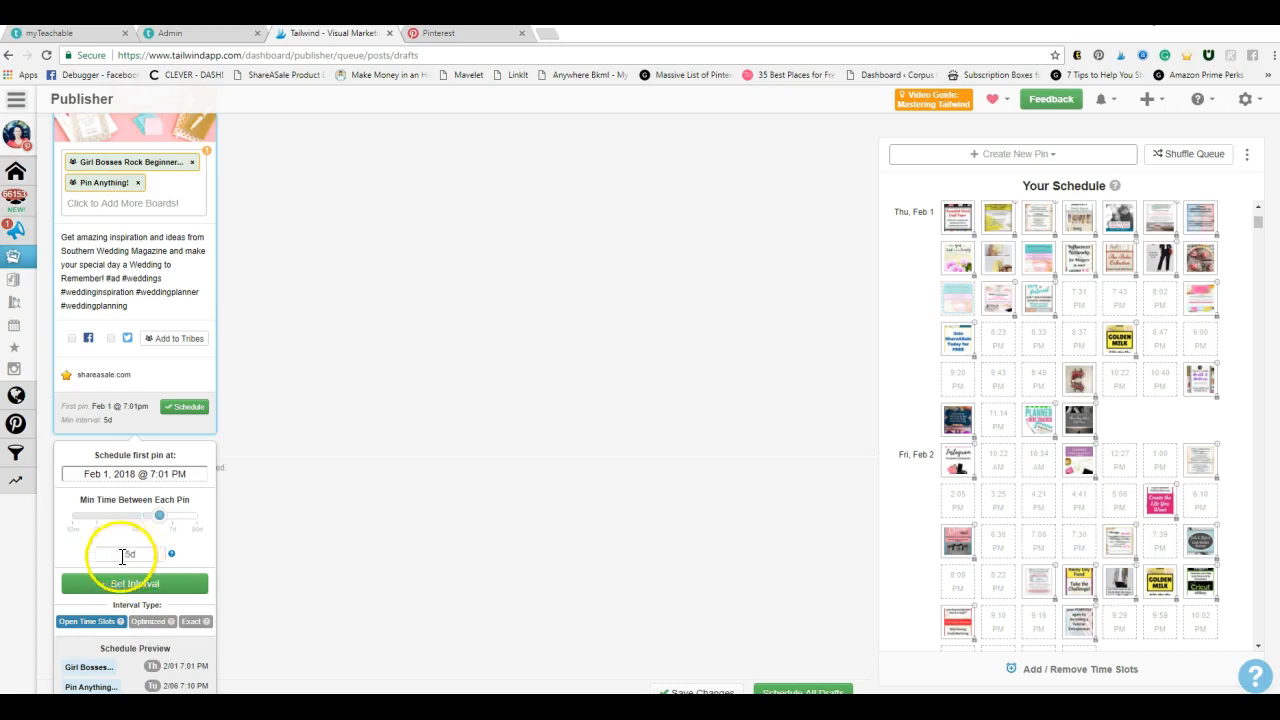
left_click(166, 588)
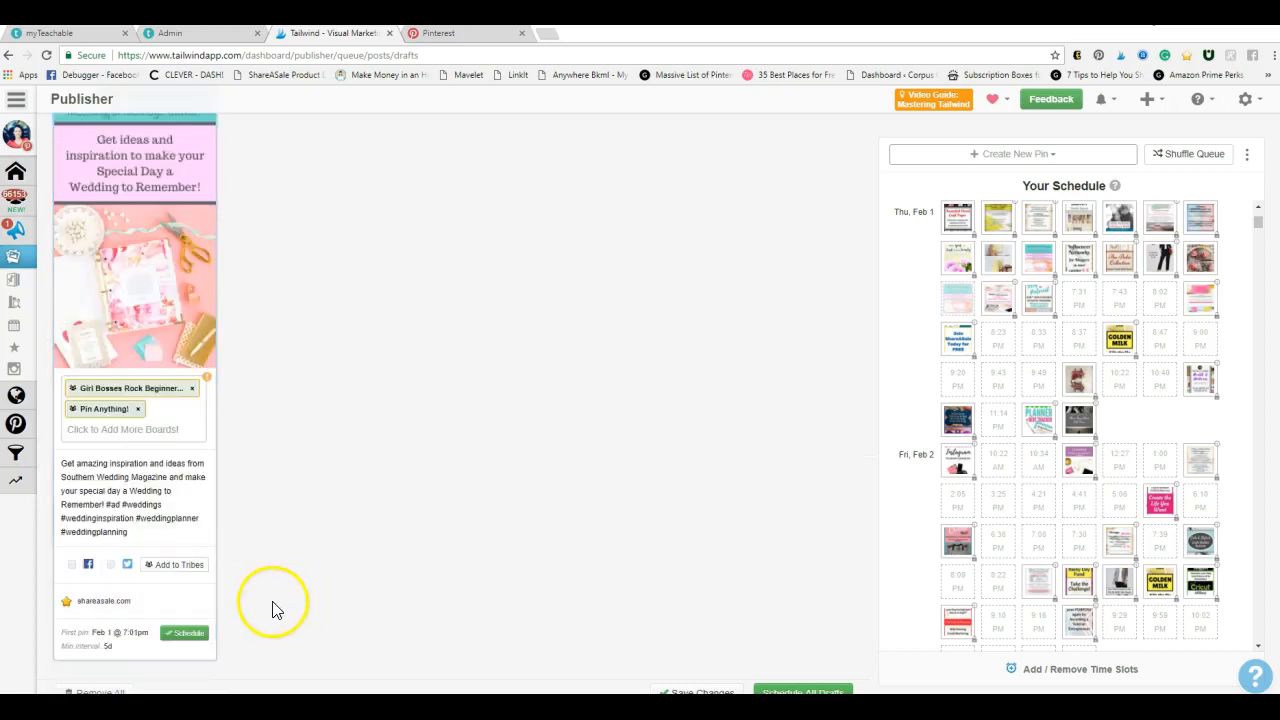
left_click(183, 634)
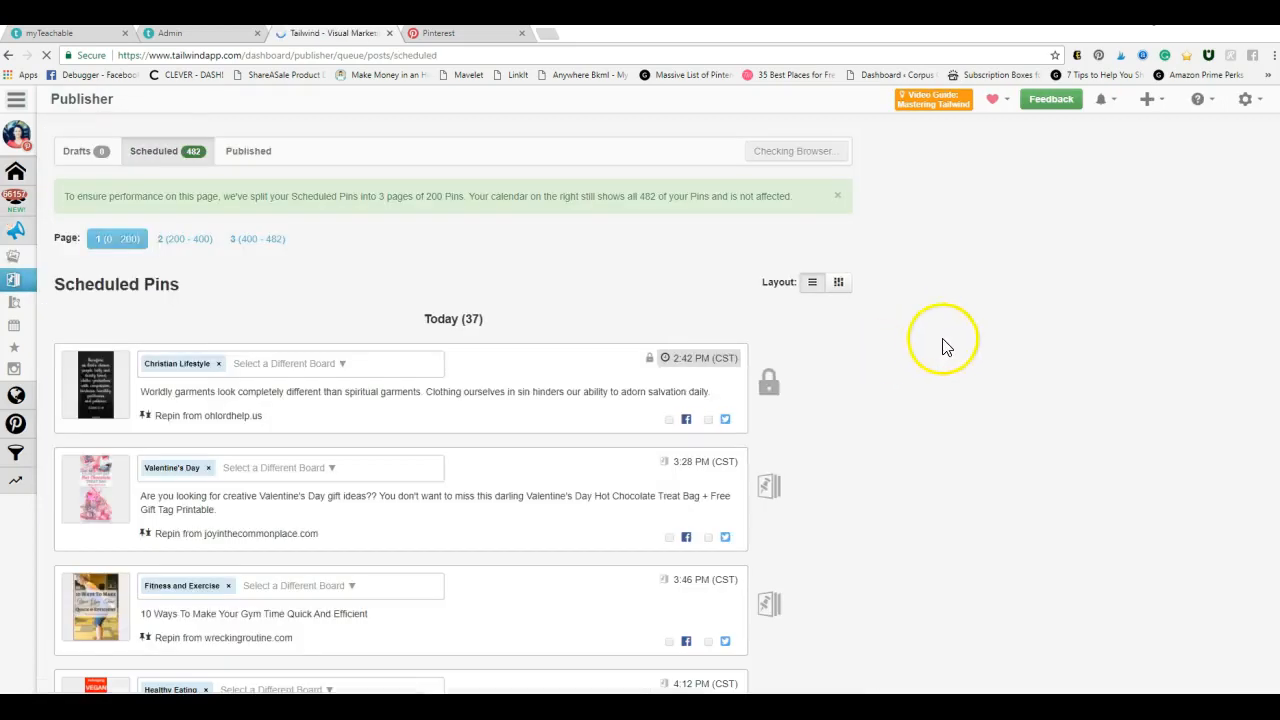
mouse_move(853, 507)
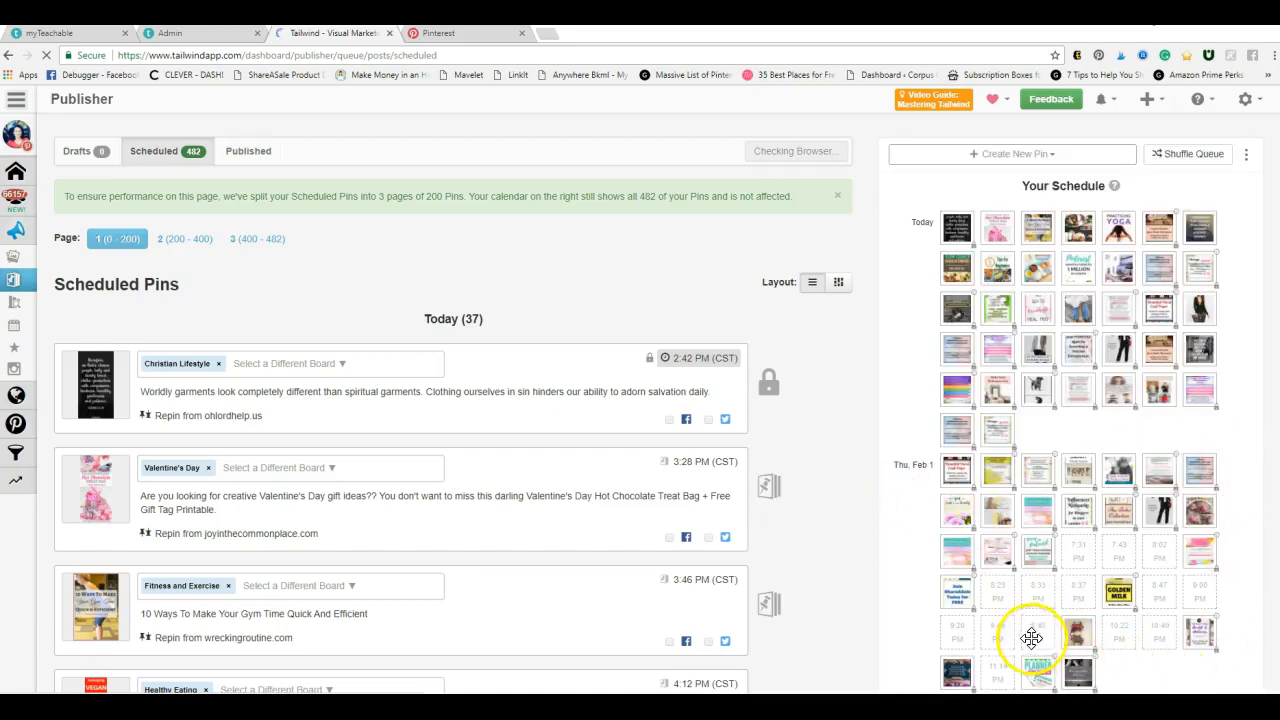
left_click_drag(951, 540, 1036, 513)
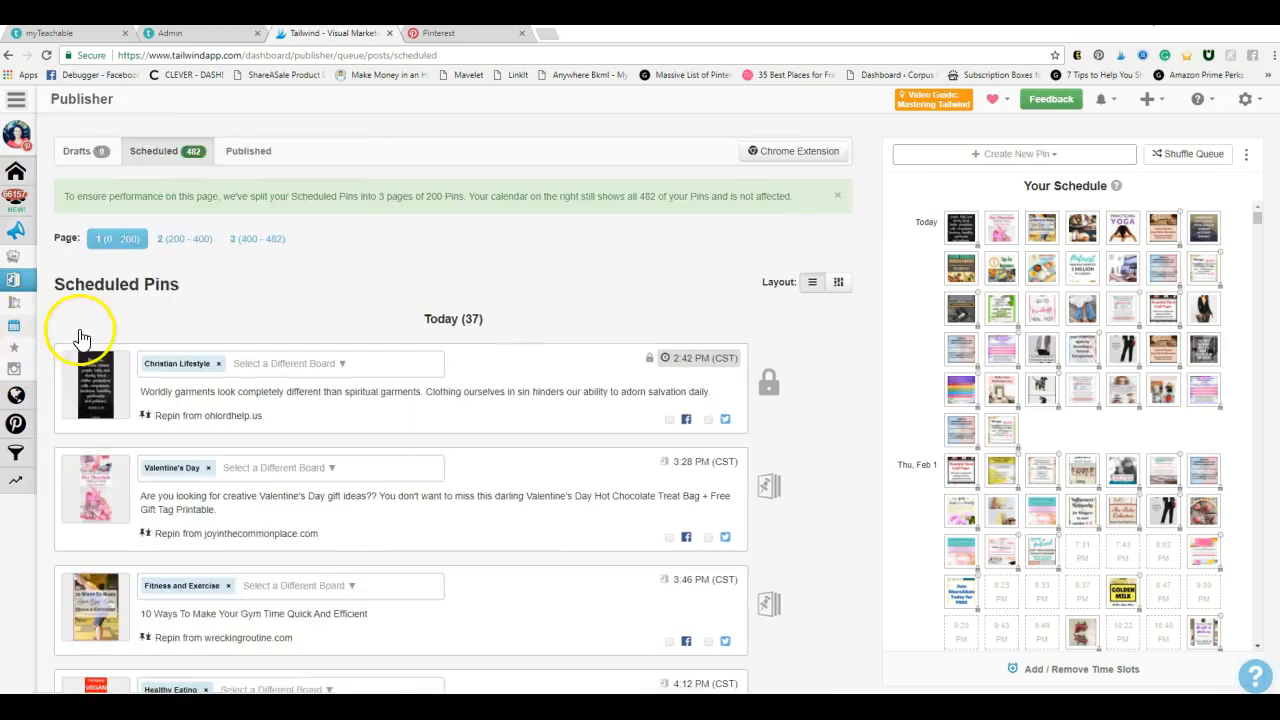
Open the page for managing board lists
mouse_move(12, 323)
left_click(50, 348)
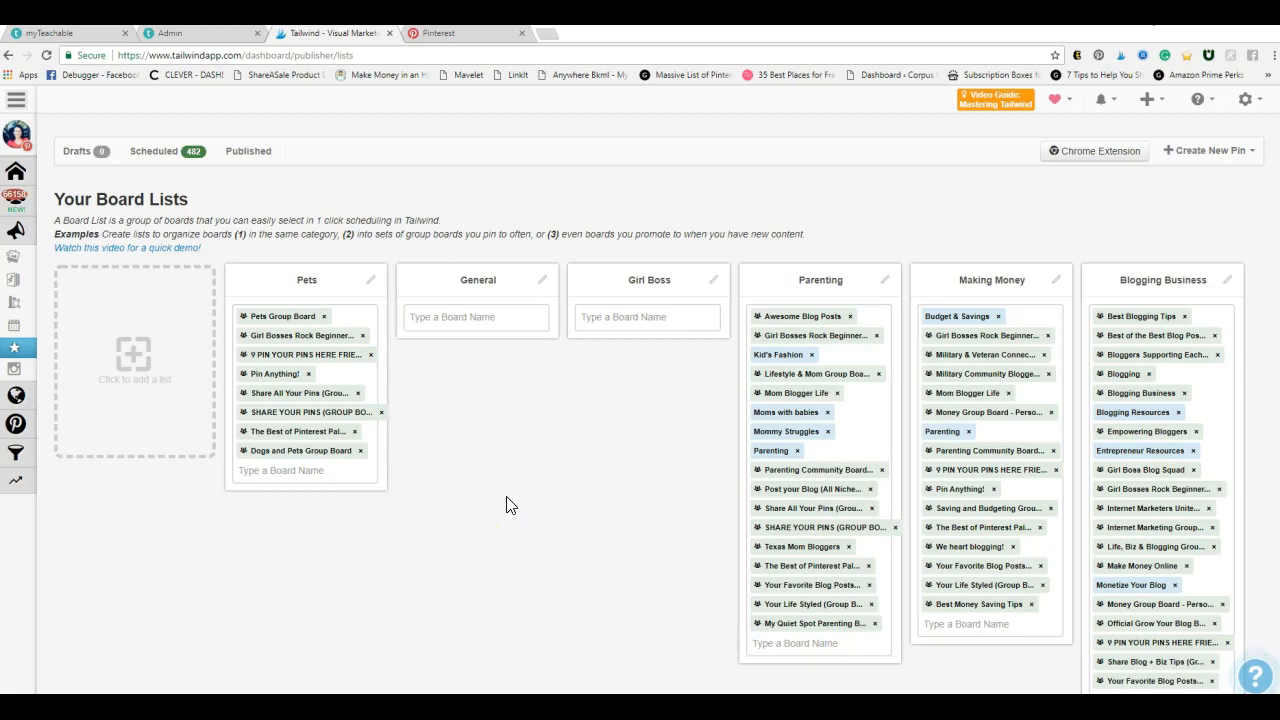
Try adding the "Awesome Stuff I Love and..." and Back to School boards to the General list, and remove both again
left_click(458, 317)
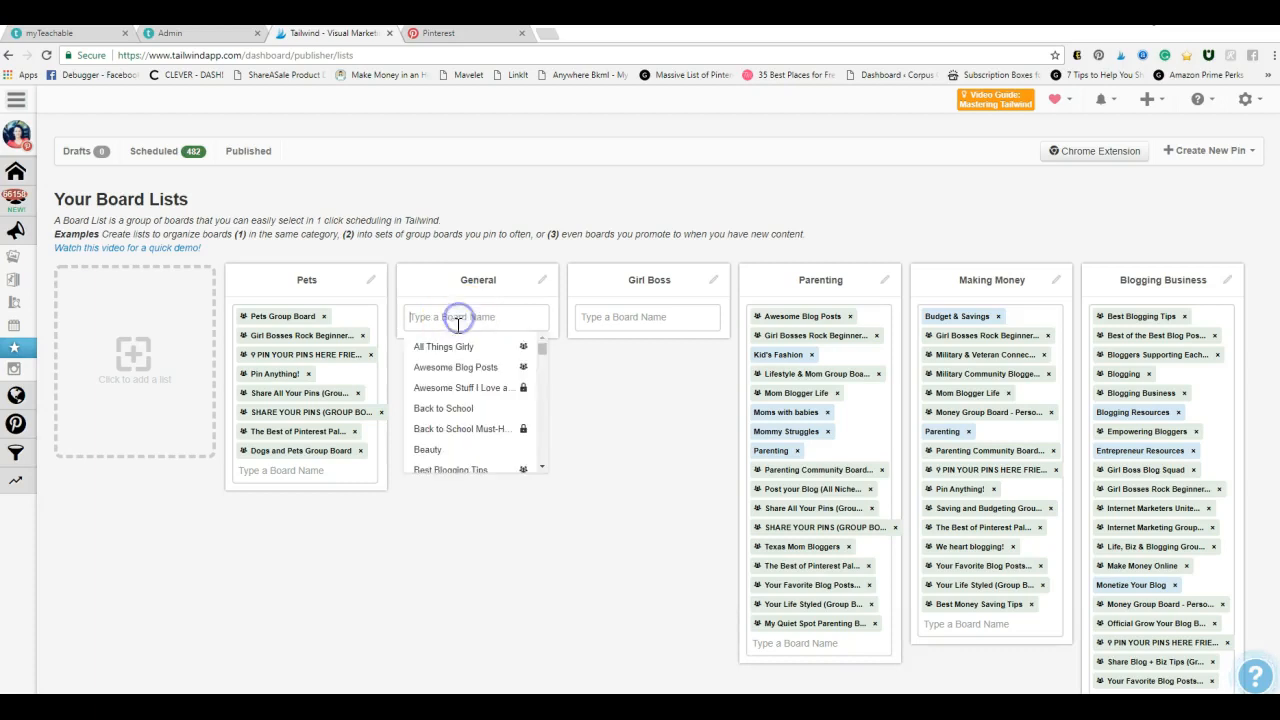
left_click(441, 395)
left_click(466, 337)
left_click(448, 405)
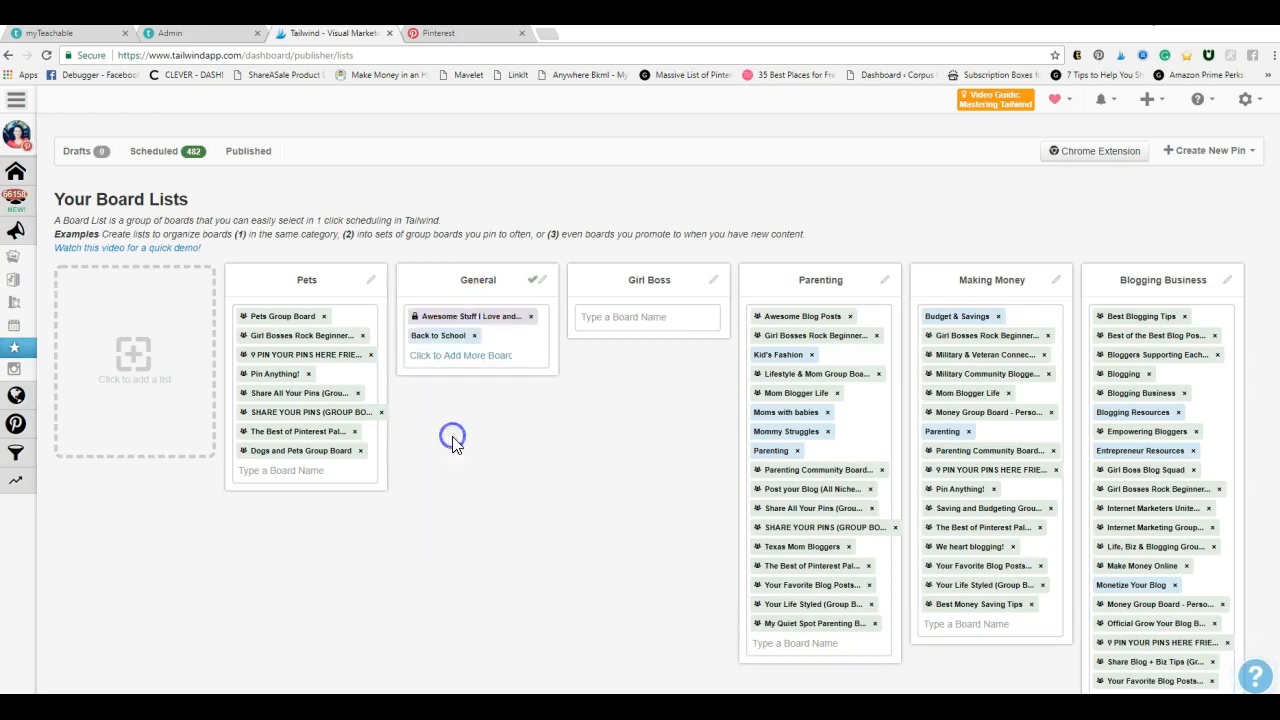
left_click(531, 317)
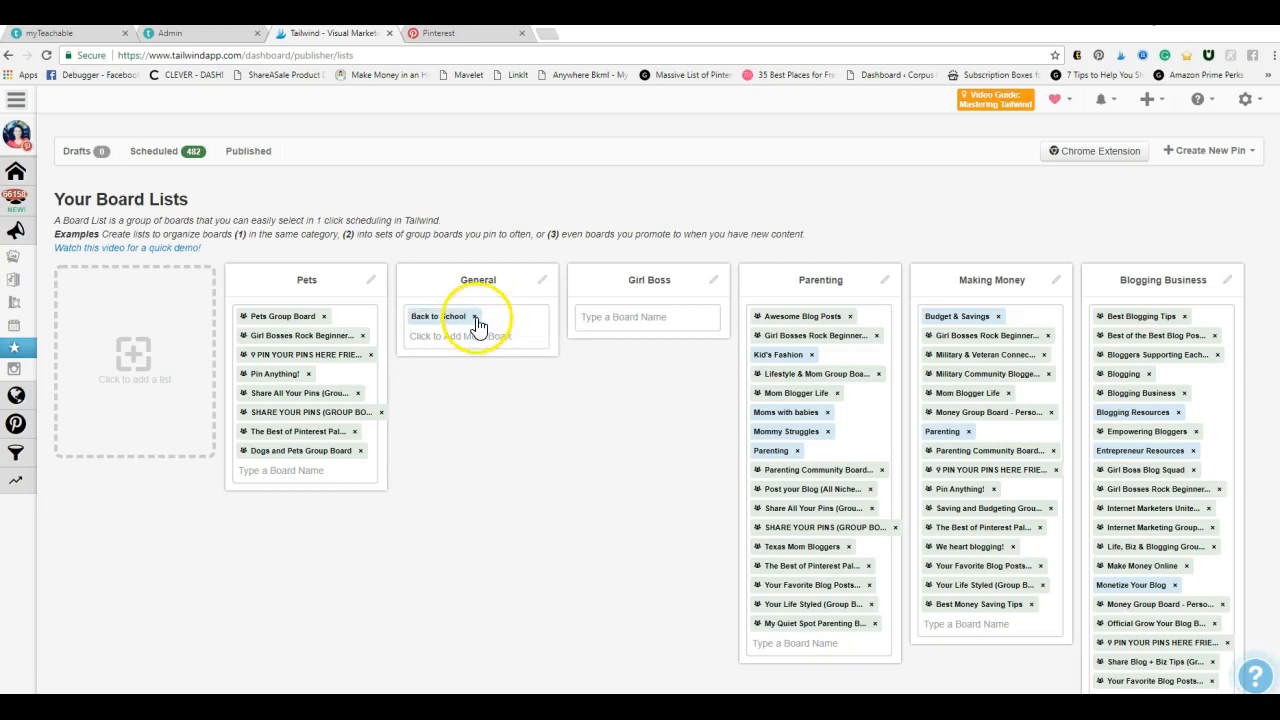
left_click(476, 317)
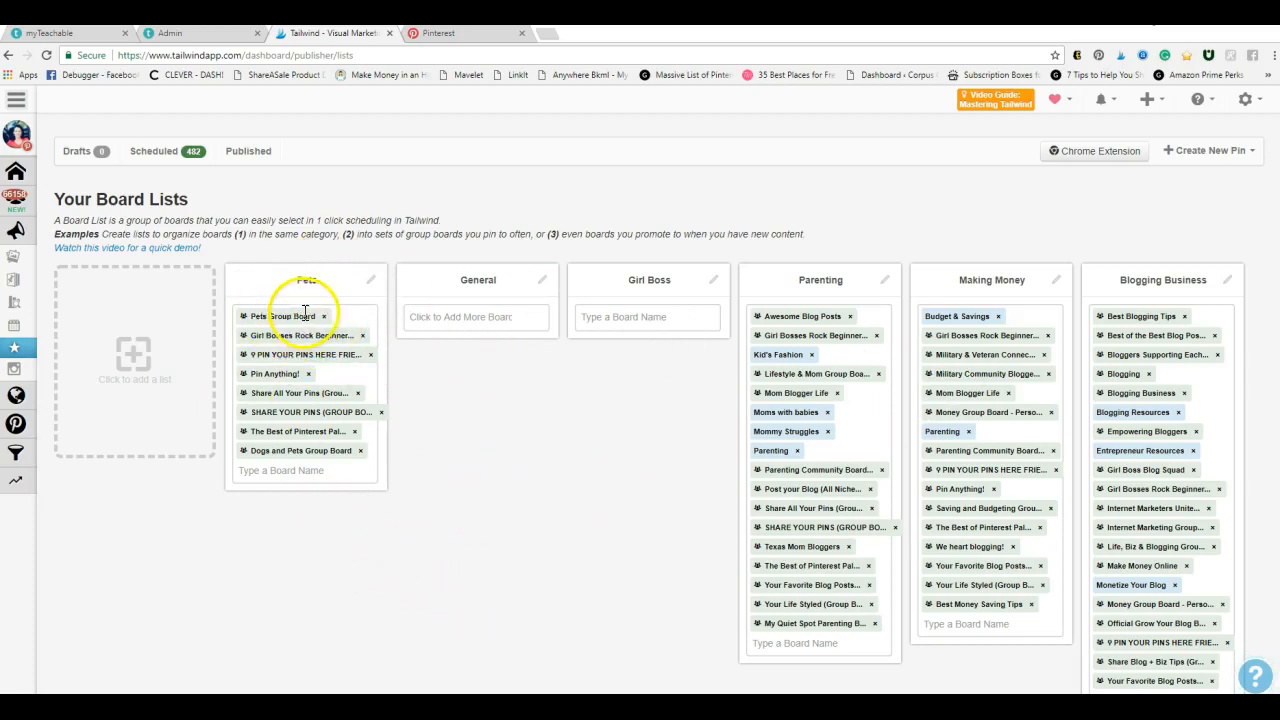
Add the Pet Tips & Resources board to the Pets board list
left_click(298, 469)
scroll(286, 545, "down", 5)
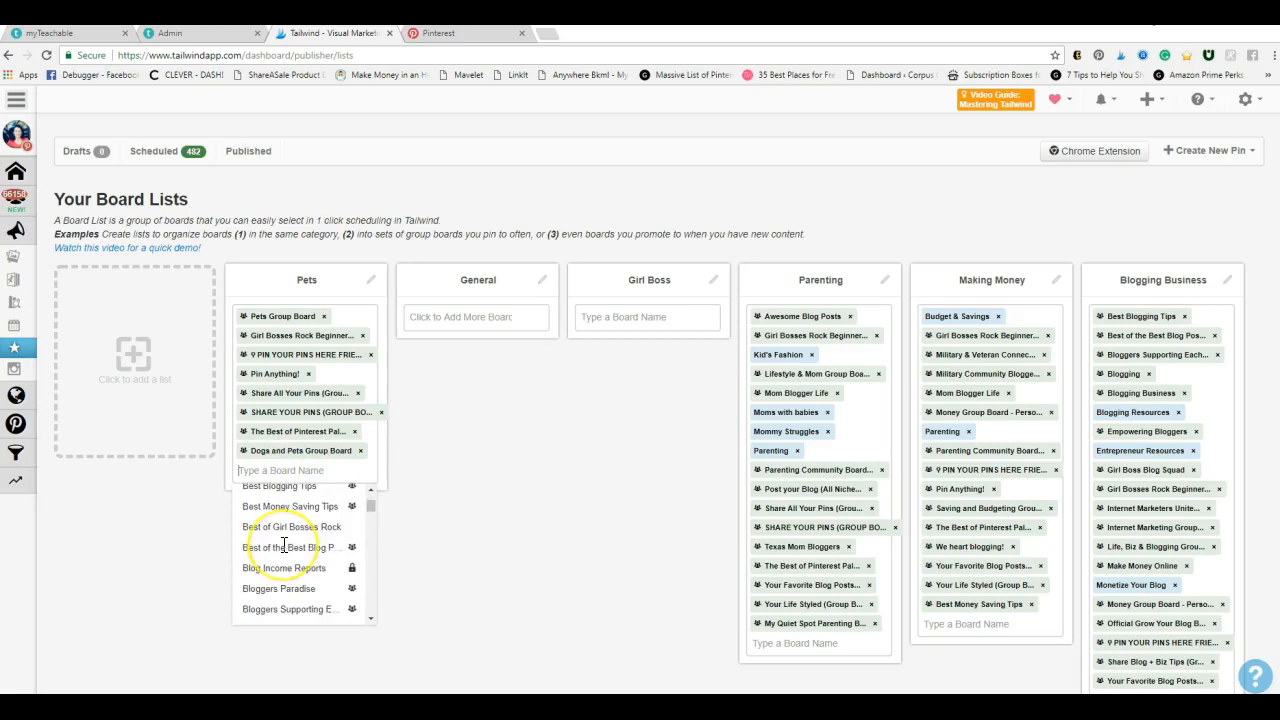
scroll(284, 545, "down", 10)
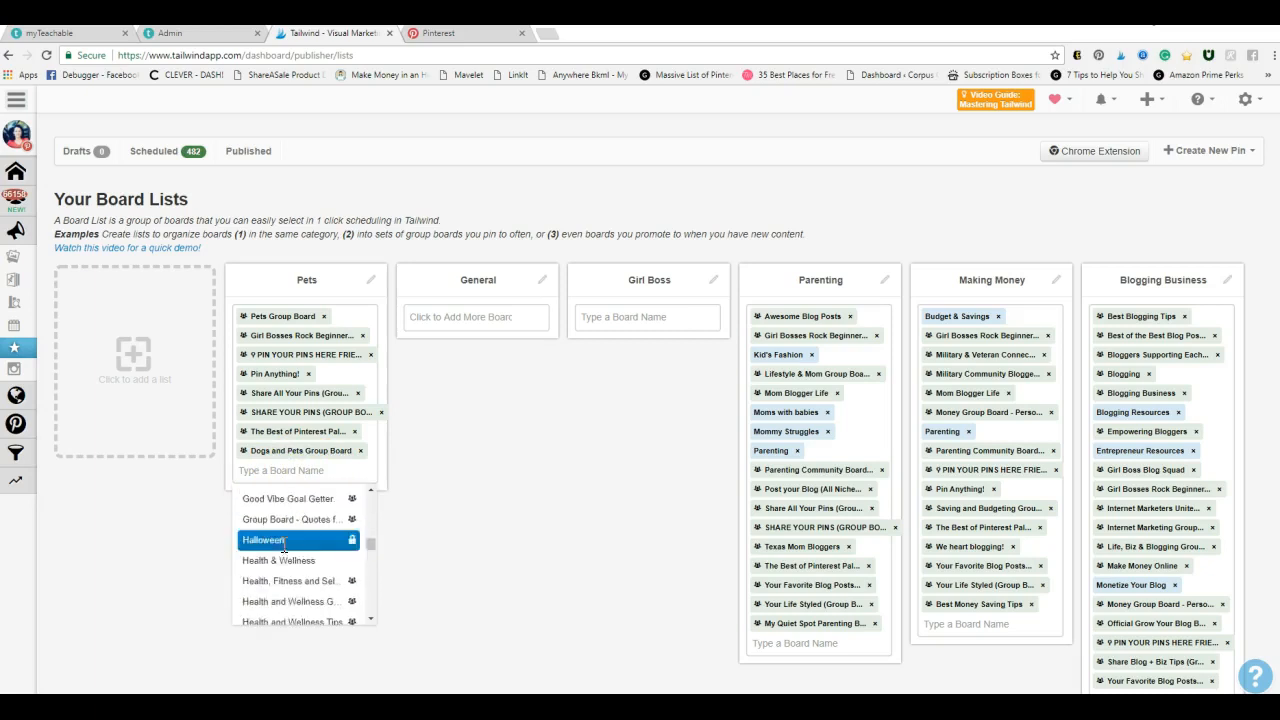
scroll(284, 545, "down", 5)
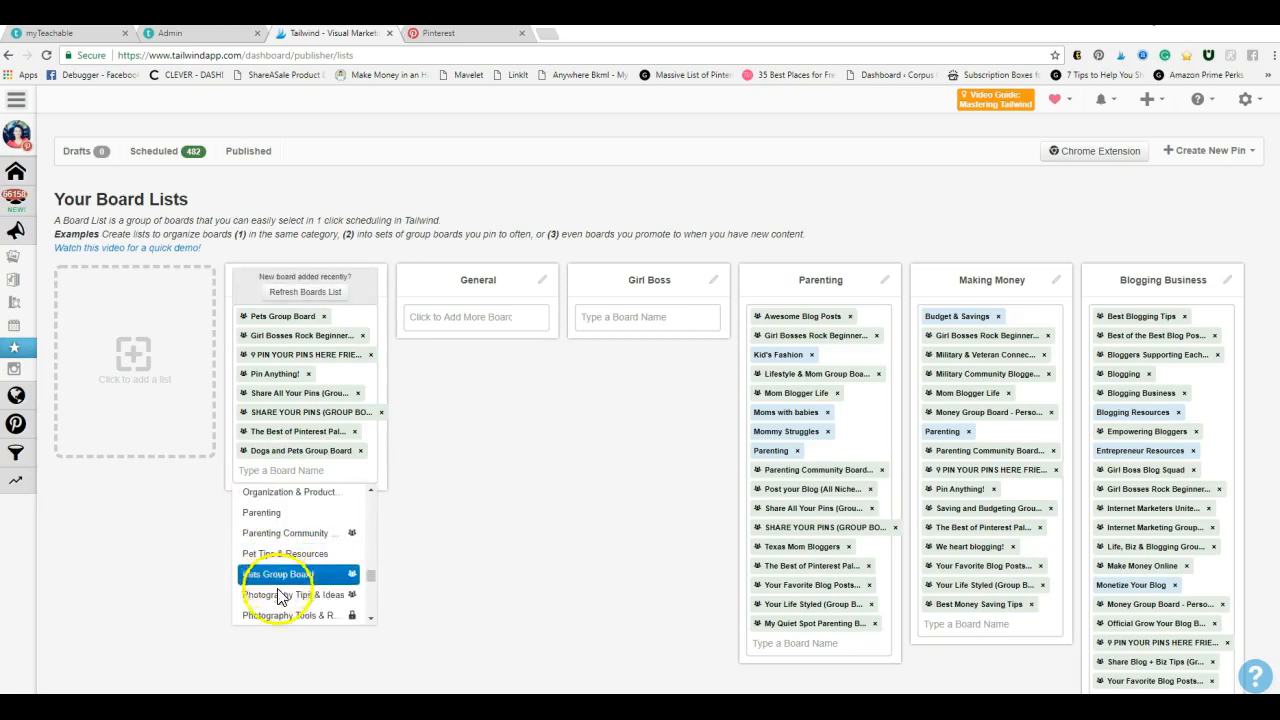
left_click(306, 554)
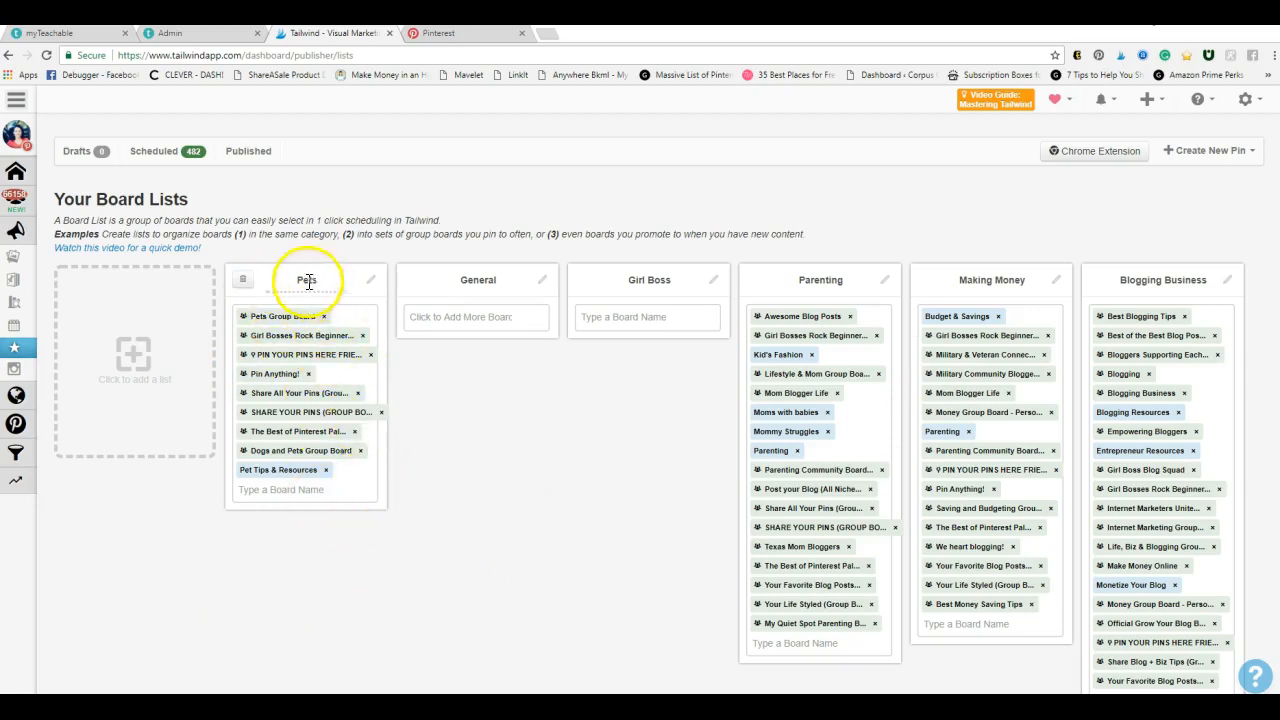
mouse_move(29, 280)
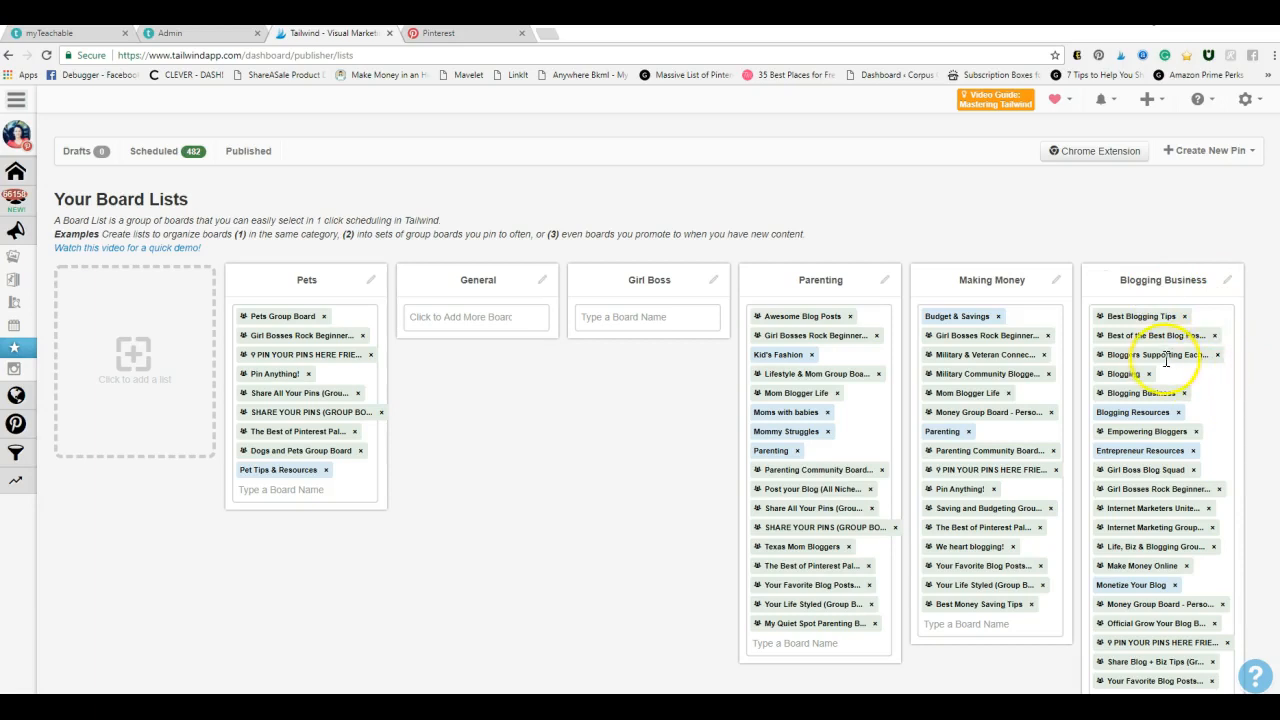
scroll(1160, 357, "down", 1)
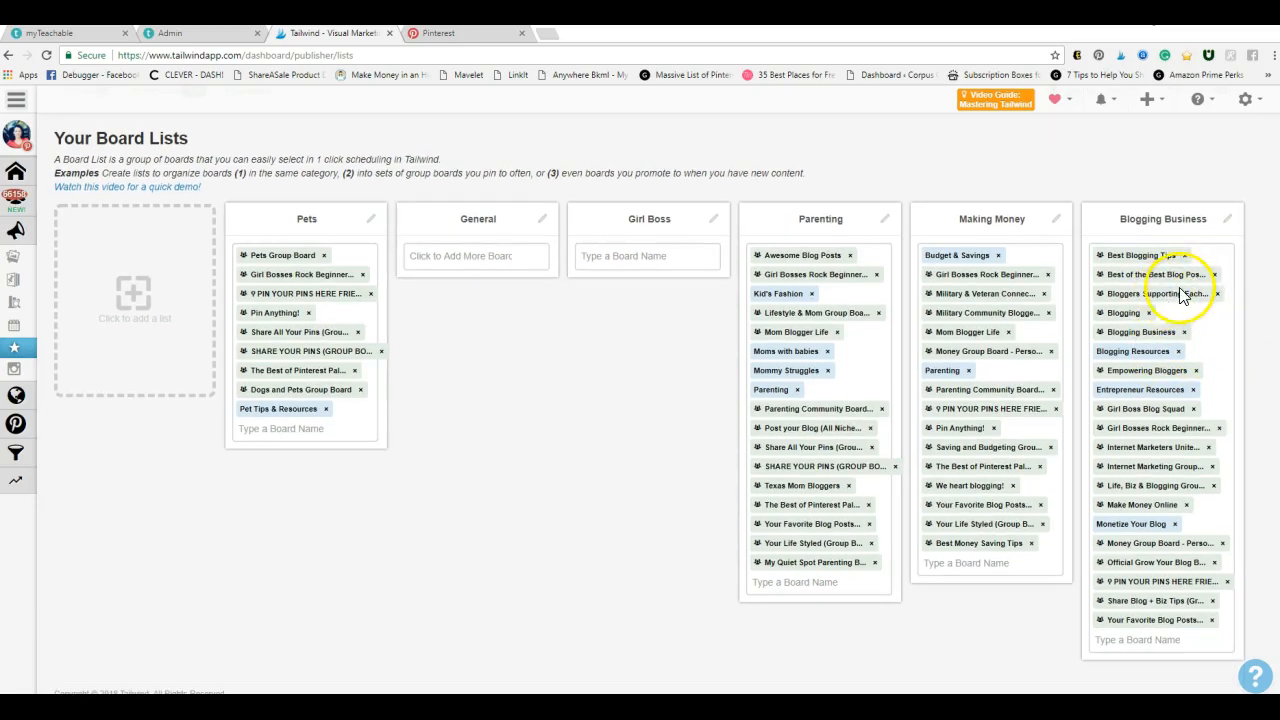